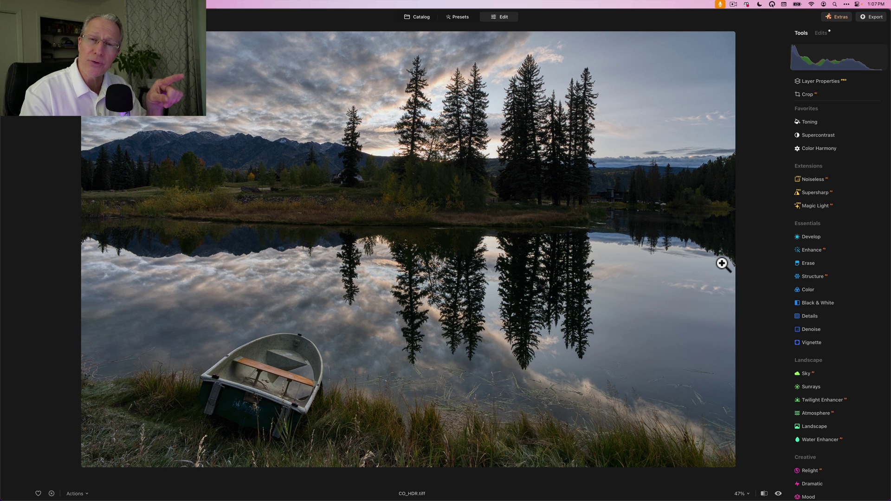
# - Compare the unedited original lake photo, then switch back to the edited version
pyautogui.press('\\')
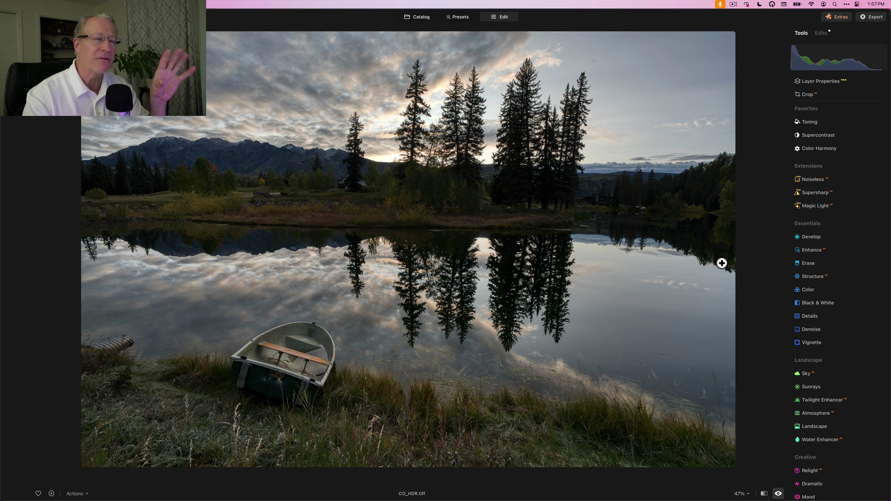
pyautogui.press('\\')
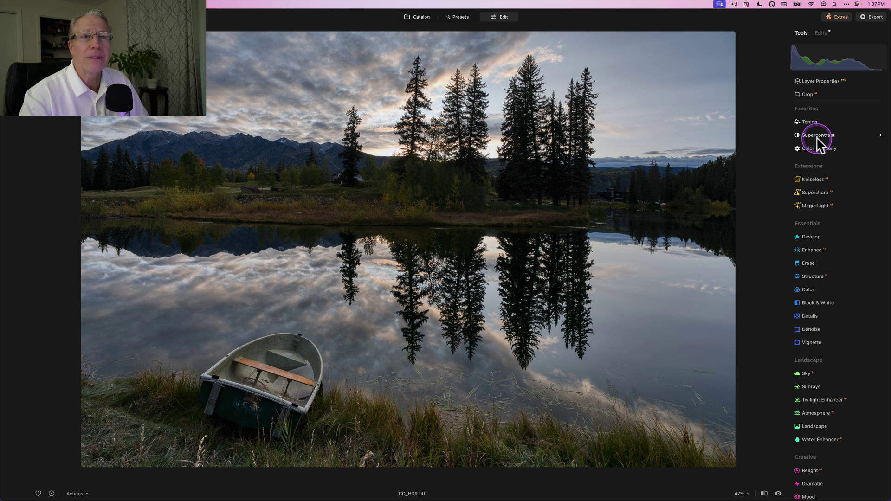
# - In Color Harmony, set Brilliance and Warmth to 15, Warm 18, Cool -14, Shadows Yellow-Blue 8
pyautogui.click(816, 149)
pyautogui.scroll(-2, 802, 241)
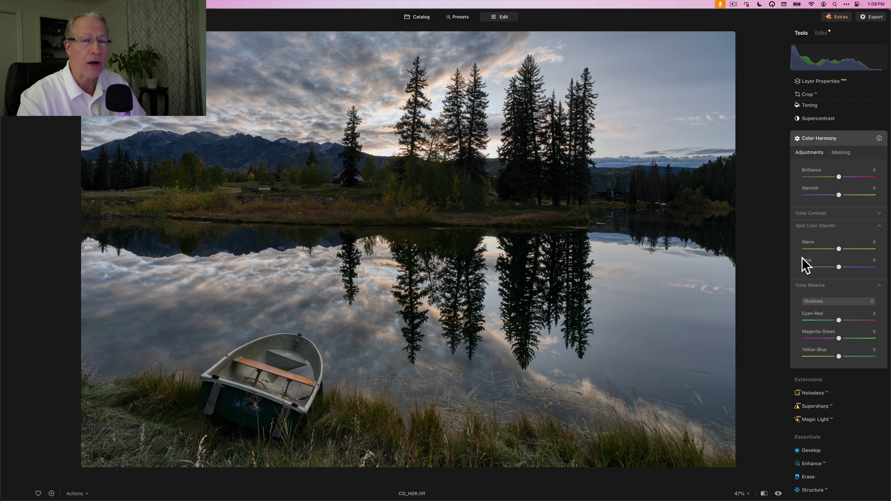
pyautogui.moveTo(839, 173); pyautogui.dragTo(844, 195)
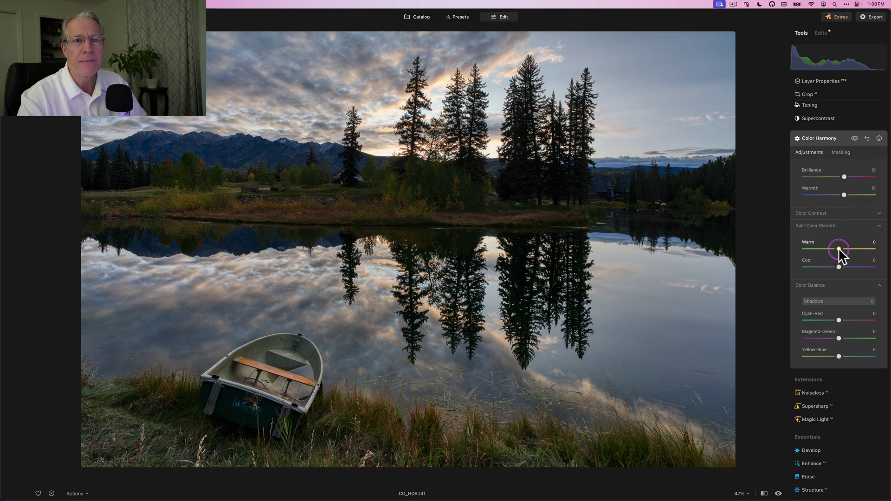
pyautogui.moveTo(839, 249); pyautogui.dragTo(834, 263)
pyautogui.click(839, 356)
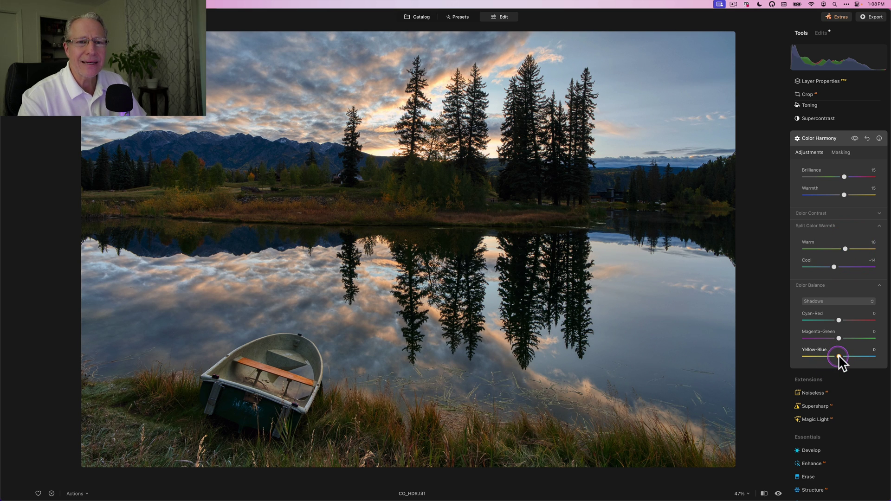
pyautogui.moveTo(838, 357); pyautogui.dragTo(841, 356)
# - Switch colour balance to the highlights, set Magenta-Green to -7 and reset Cyan-Red to 0
pyautogui.click(832, 302)
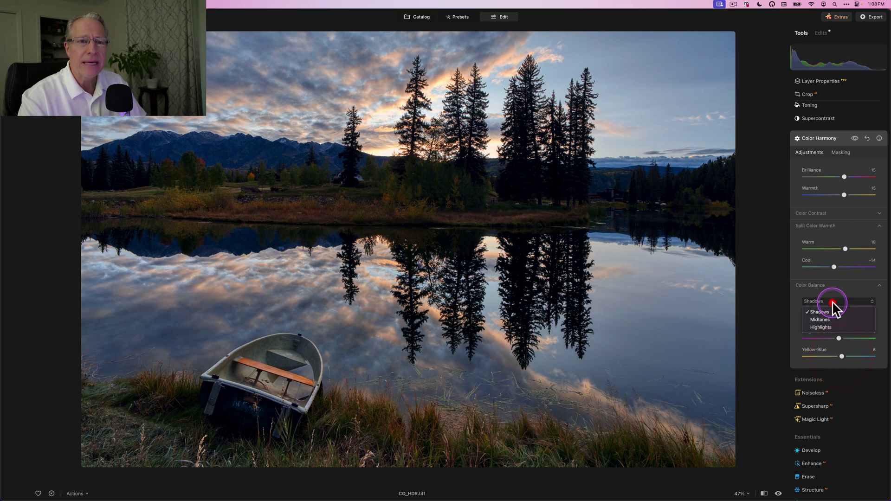
pyautogui.click(831, 319)
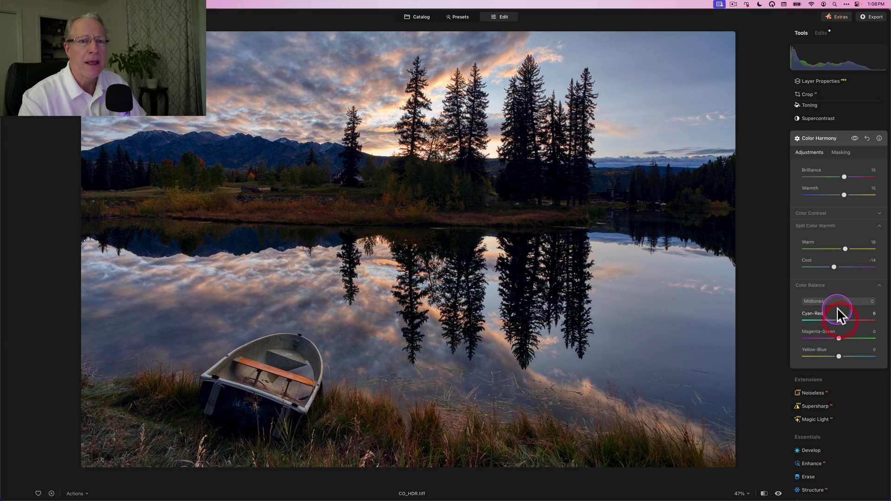
pyautogui.click(837, 303)
pyautogui.click(834, 328)
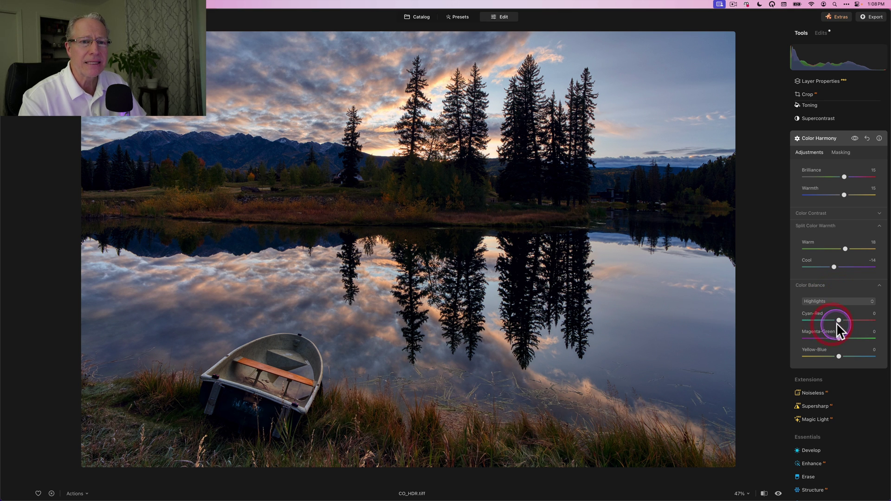
pyautogui.moveTo(839, 320); pyautogui.dragTo(836, 336)
pyautogui.click(835, 335)
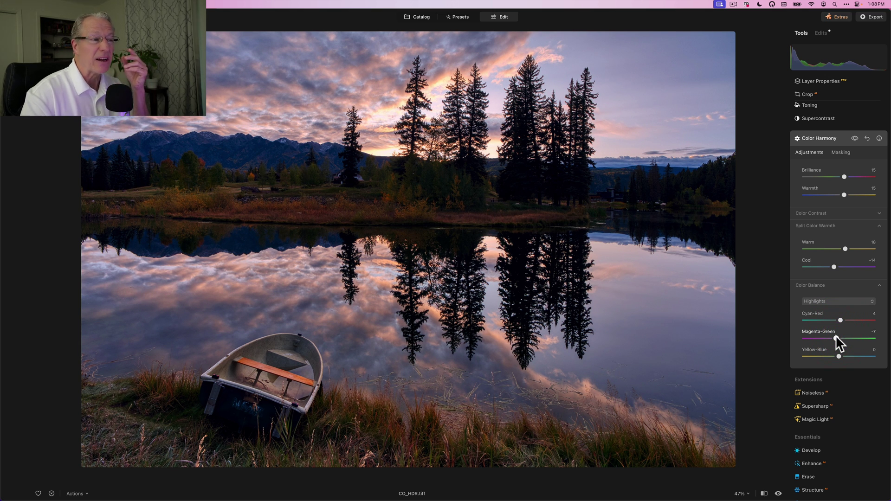
pyautogui.click(840, 320)
pyautogui.doubleClick(840, 320)
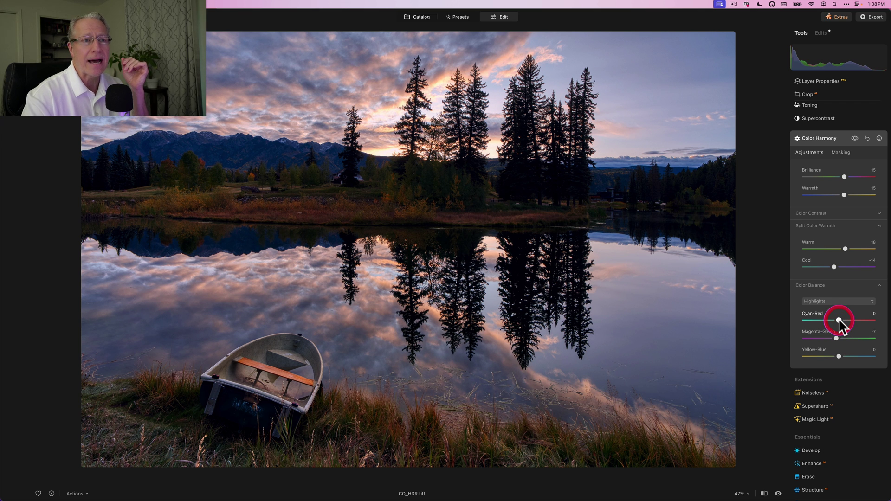
pyautogui.click(854, 138)
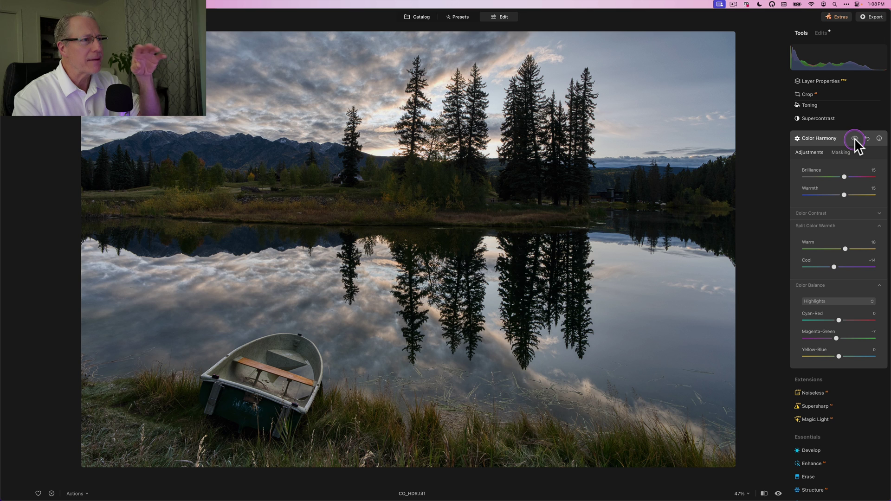
pyautogui.click(854, 138)
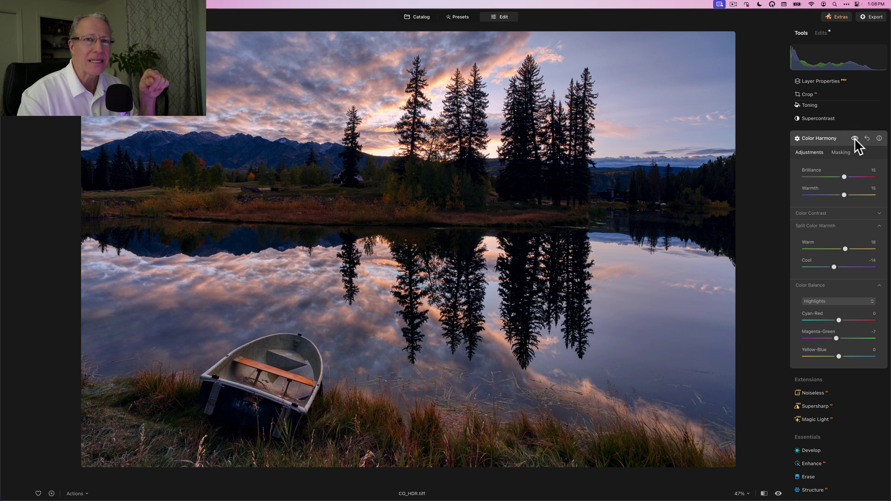
pyautogui.click(854, 139)
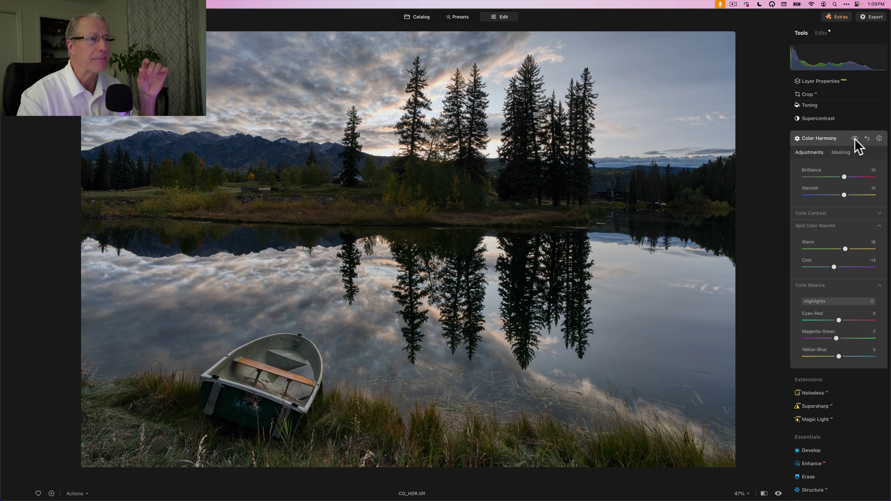
pyautogui.click(855, 139)
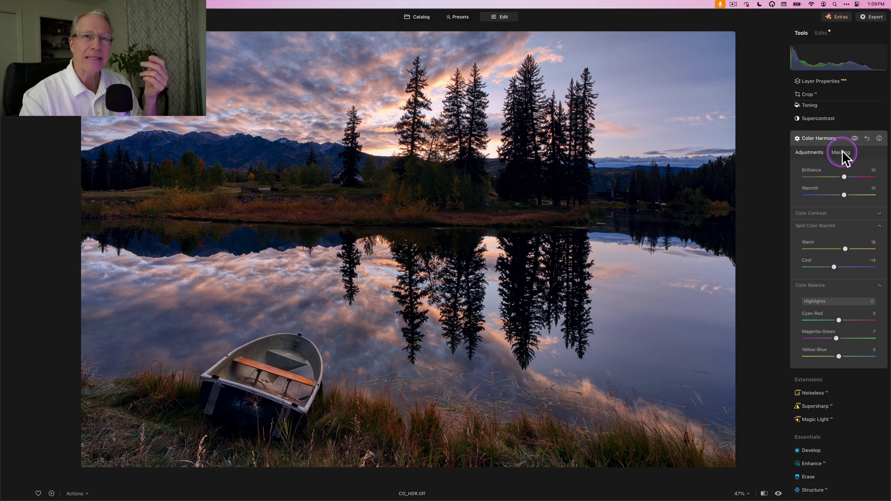
# - Add a luminosity mask to Color Harmony, adjusting the luminance range to exclude the darkest shadows
pyautogui.click(842, 151)
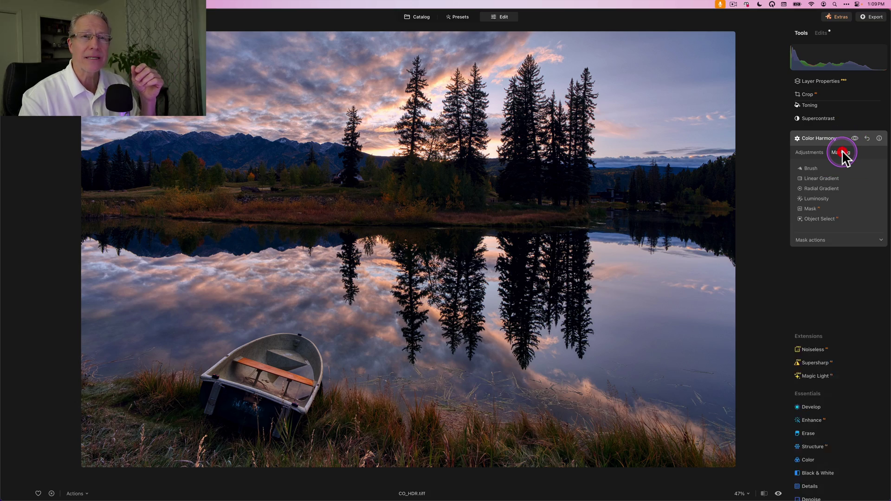
pyautogui.click(818, 198)
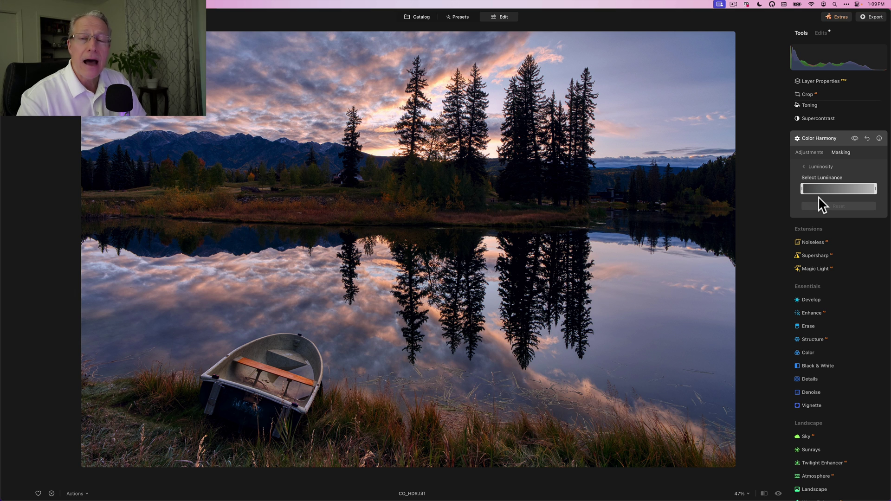
pyautogui.moveTo(805, 191); pyautogui.dragTo(833, 189)
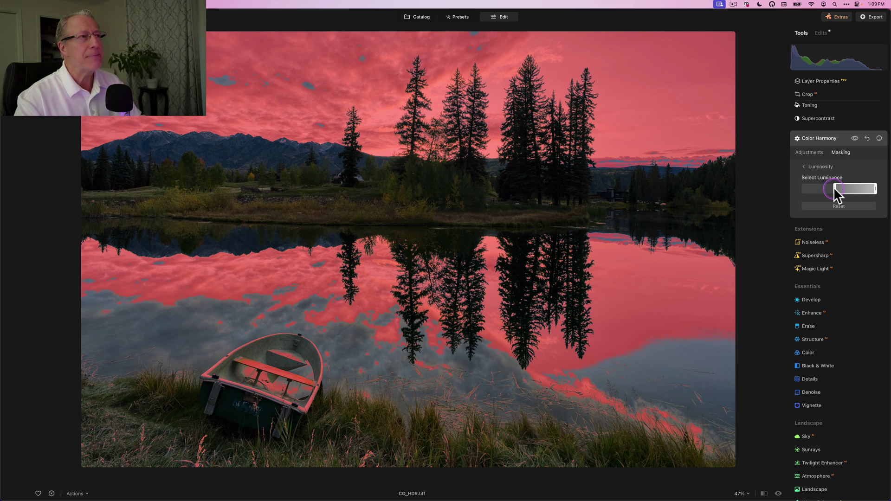
pyautogui.click(834, 189)
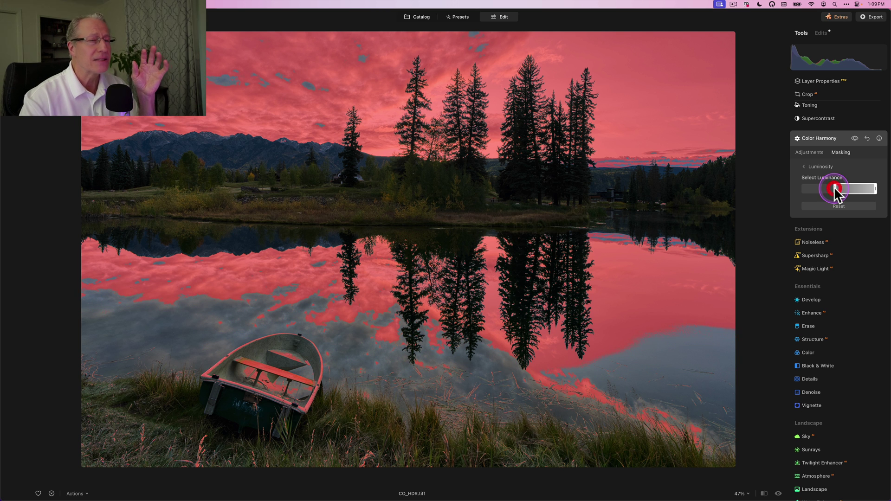
pyautogui.moveTo(834, 196); pyautogui.dragTo(827, 196)
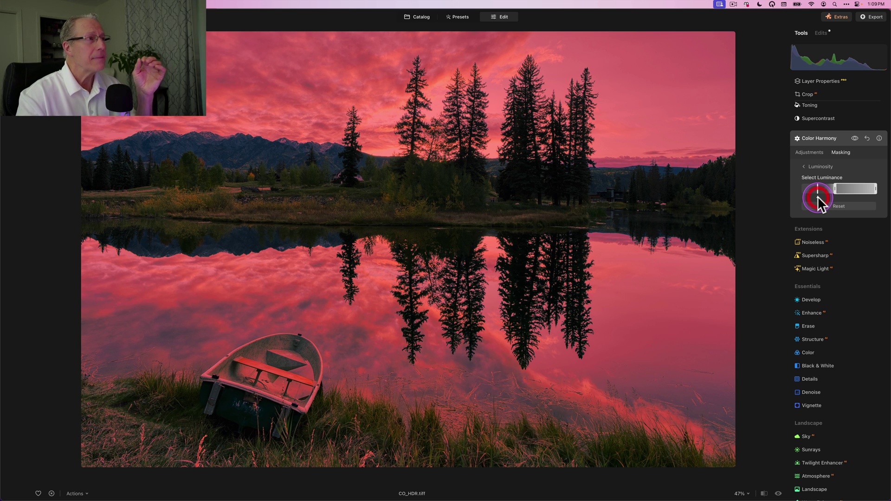
pyautogui.click(817, 196)
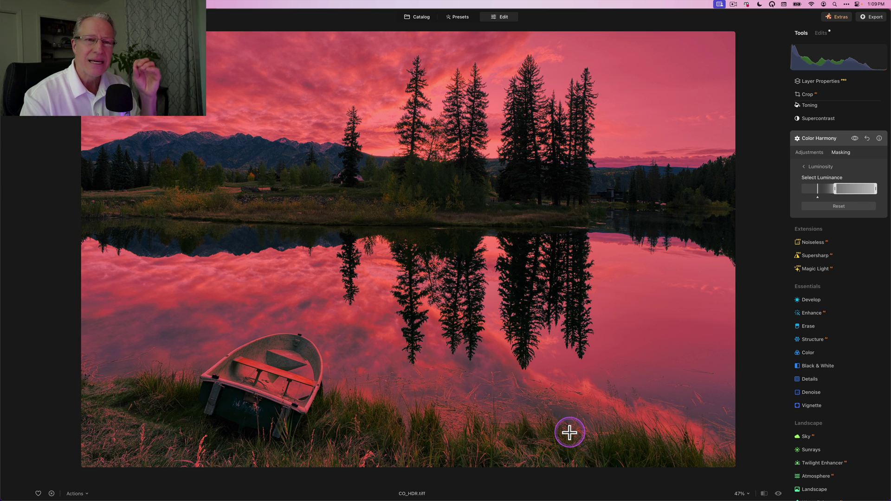
pyautogui.click(808, 152)
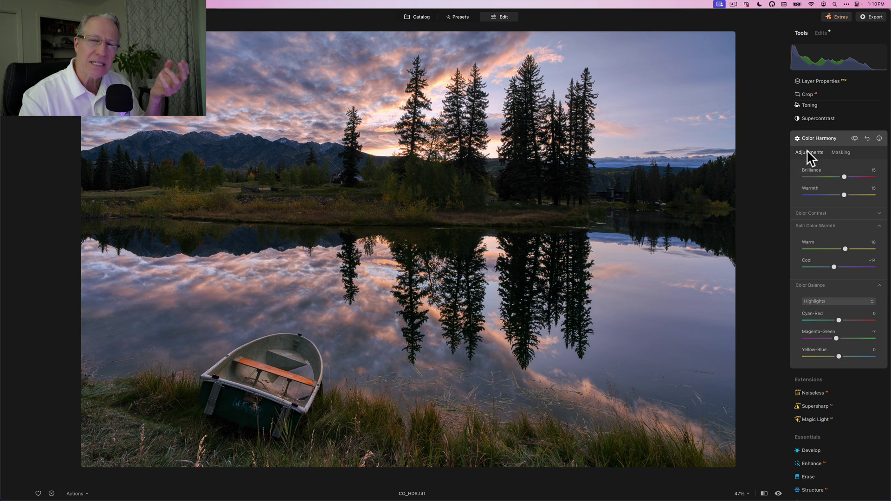
# - Compare with Color Harmony toggled off and on, then copy its luminosity mask
pyautogui.click(854, 138)
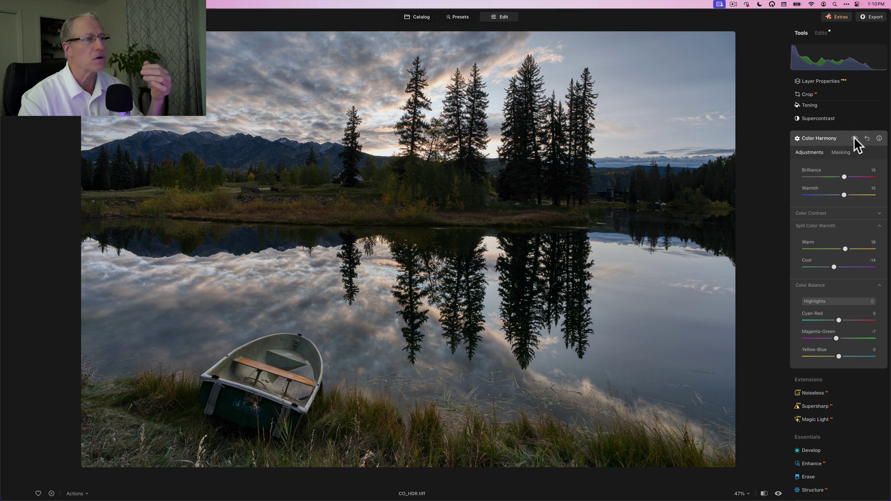
pyautogui.click(854, 138)
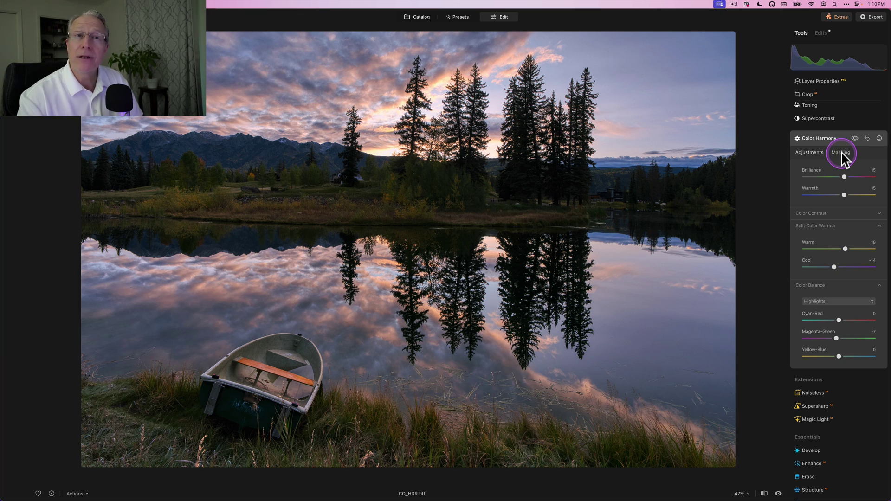
pyautogui.click(841, 152)
pyautogui.click(805, 168)
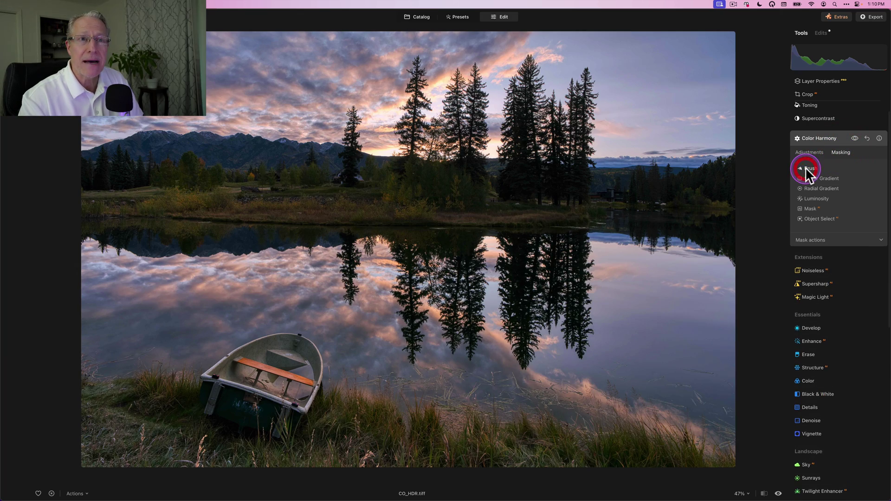
pyautogui.click(811, 242)
pyautogui.click(818, 263)
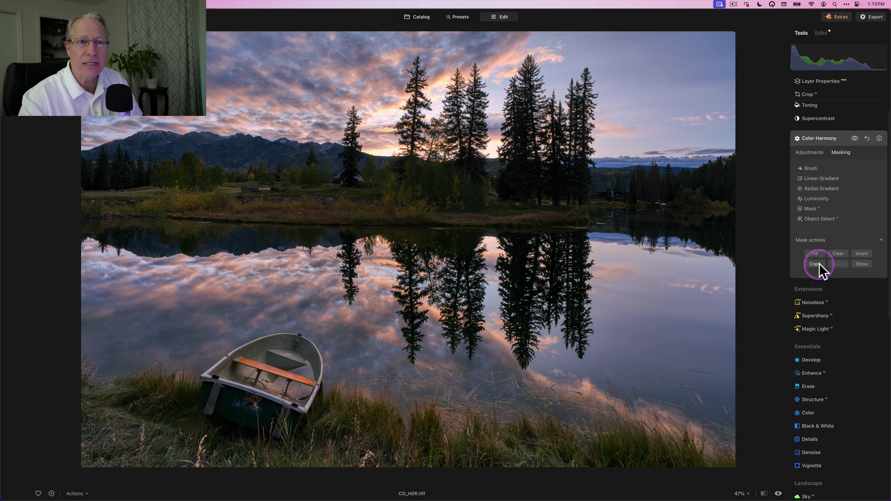
# - Paste the copied mask onto the Landscape tool and display its overlay on the photo
pyautogui.scroll(-3, 804, 365)
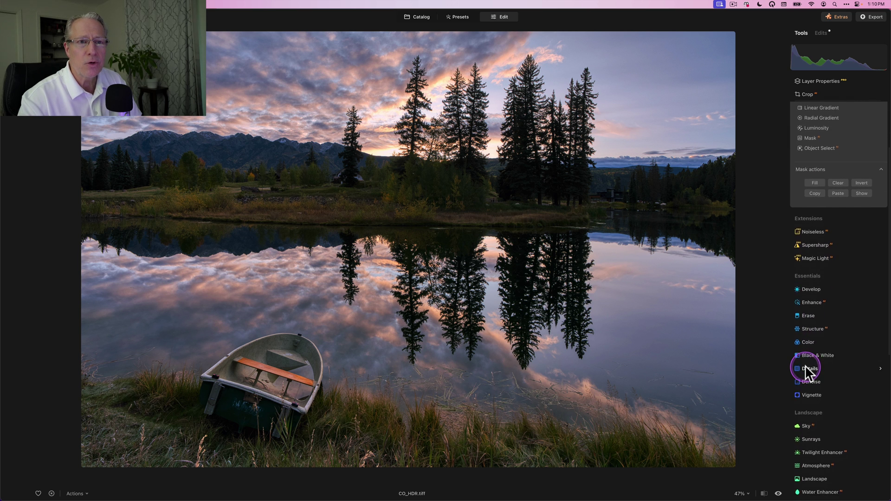
pyautogui.scroll(-5, 805, 365)
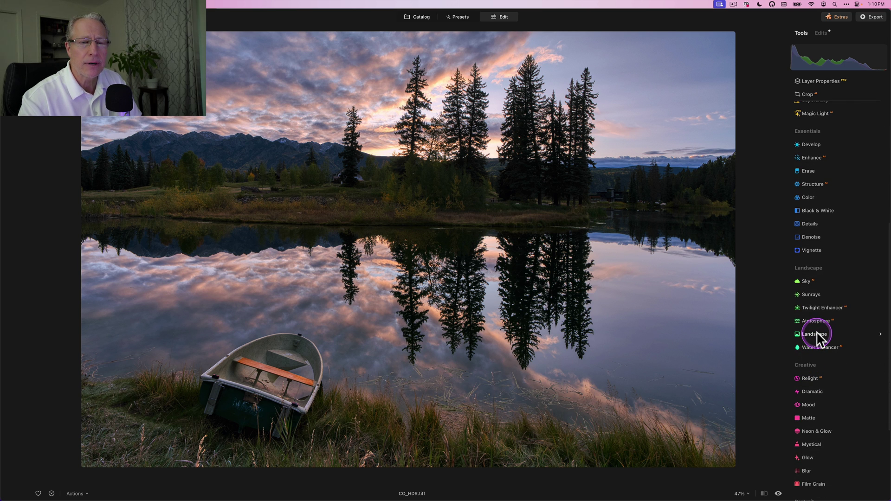
pyautogui.click(817, 334)
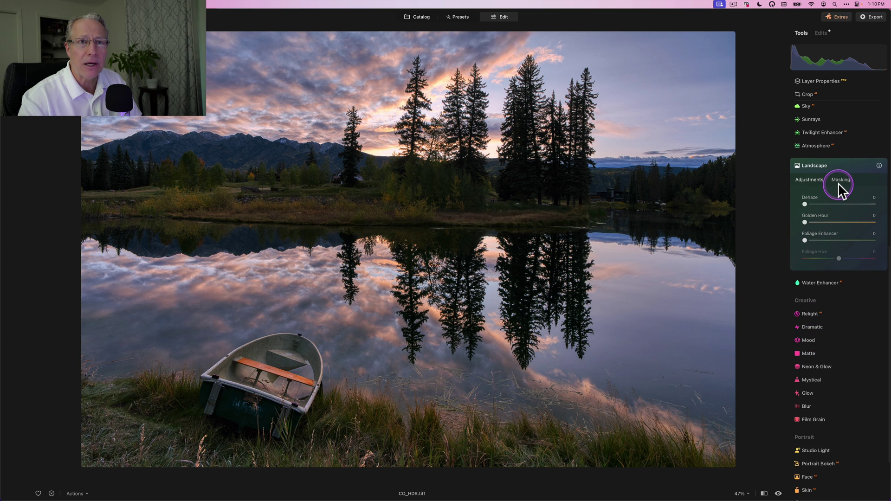
pyautogui.click(839, 182)
pyautogui.click(807, 269)
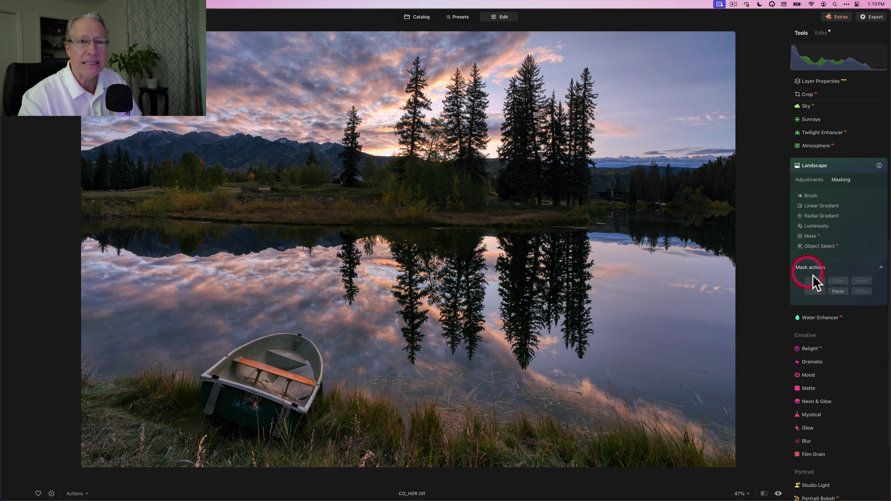
pyautogui.click(838, 291)
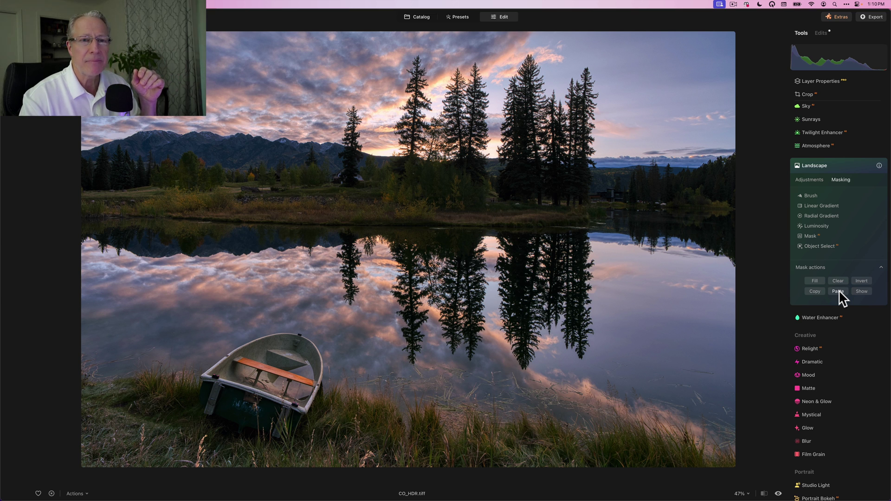
pyautogui.click(861, 288)
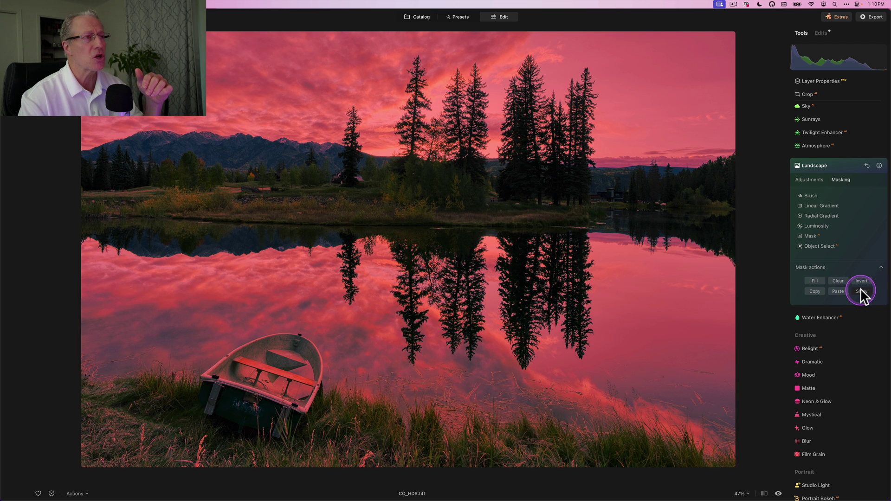
# - Hide the mask overlay, set Landscape Golden Hour to 20, and compare with the effect off and on
pyautogui.click(860, 291)
pyautogui.click(811, 180)
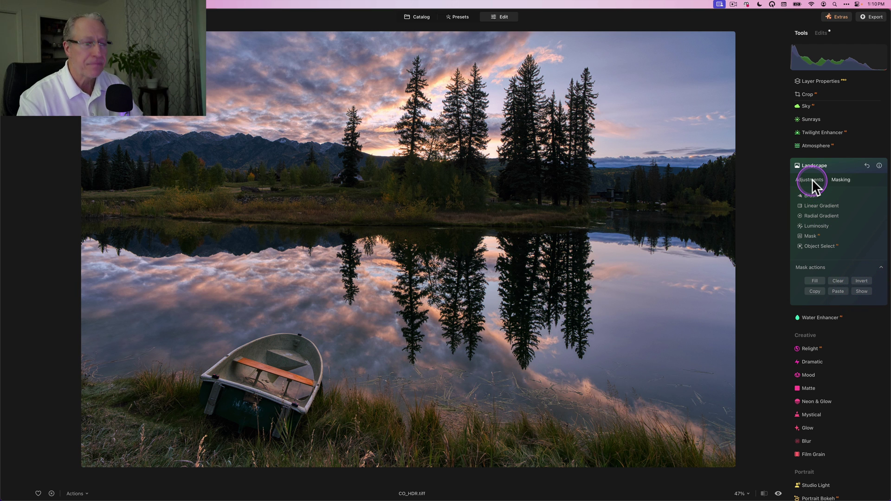
pyautogui.click(811, 180)
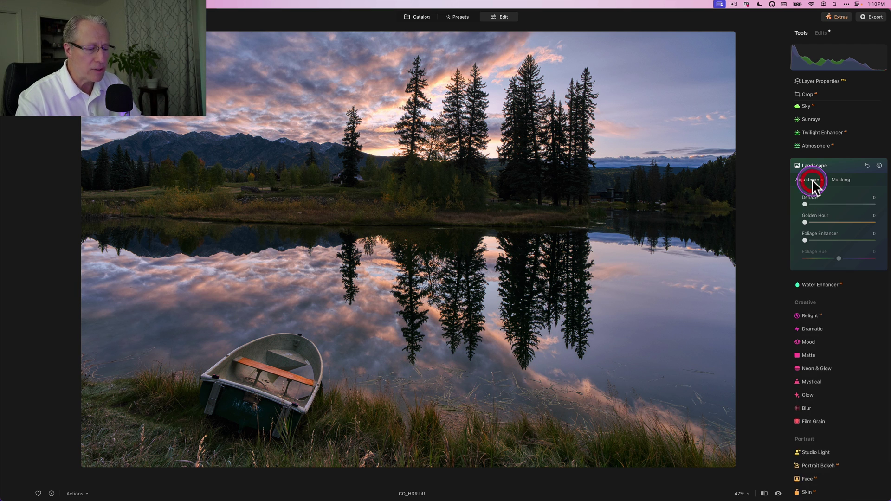
pyautogui.click(818, 222)
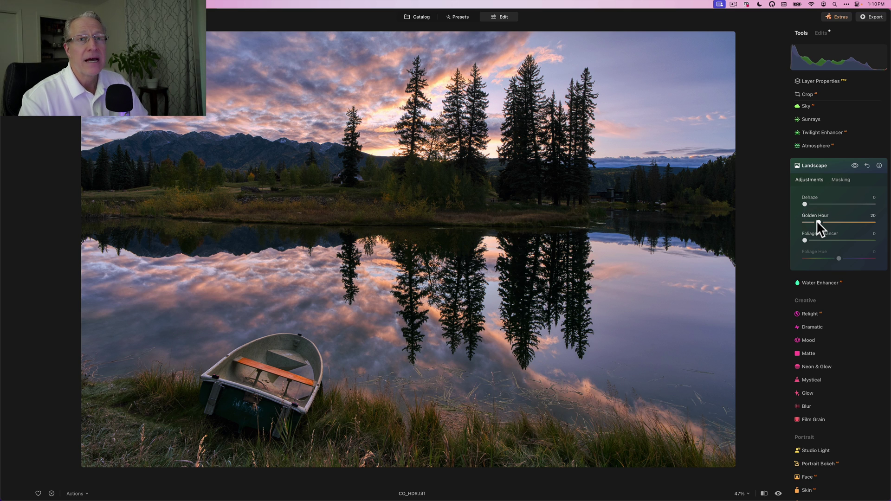
pyautogui.click(853, 165)
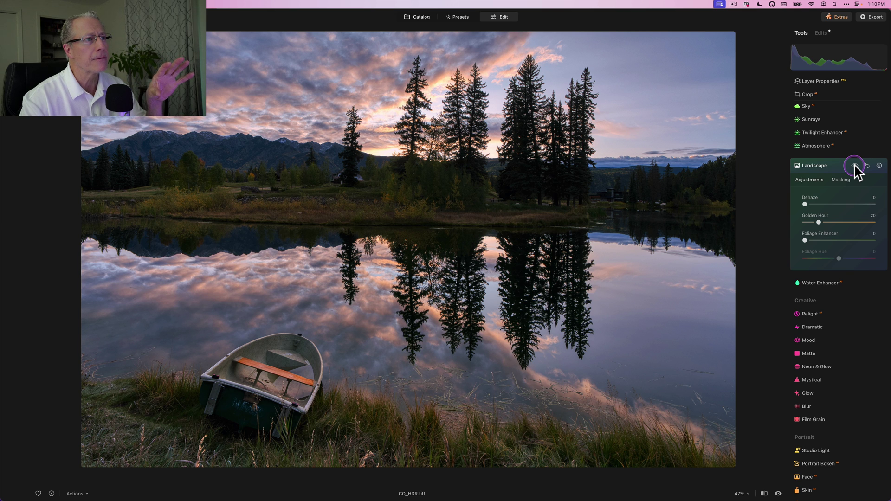
pyautogui.click(854, 165)
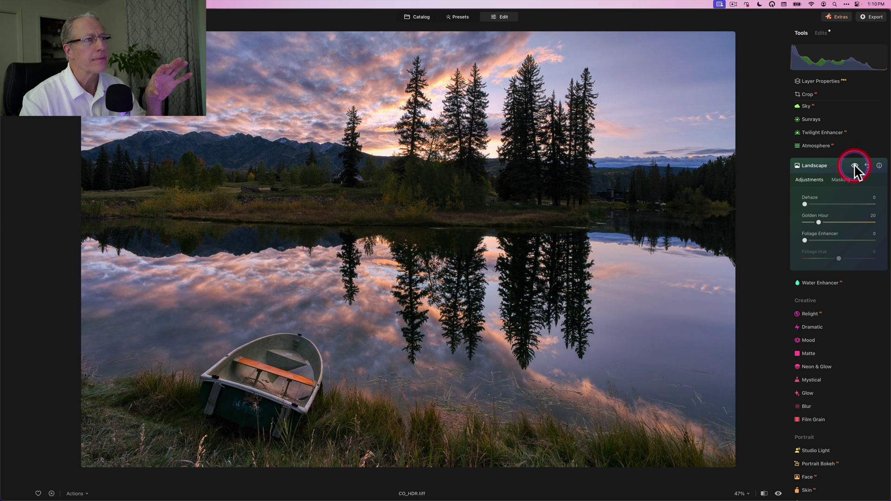
pyautogui.click(823, 166)
# - Paste the copied mask onto the Enhance tool and briefly view its overlay
pyautogui.scroll(5, 823, 166)
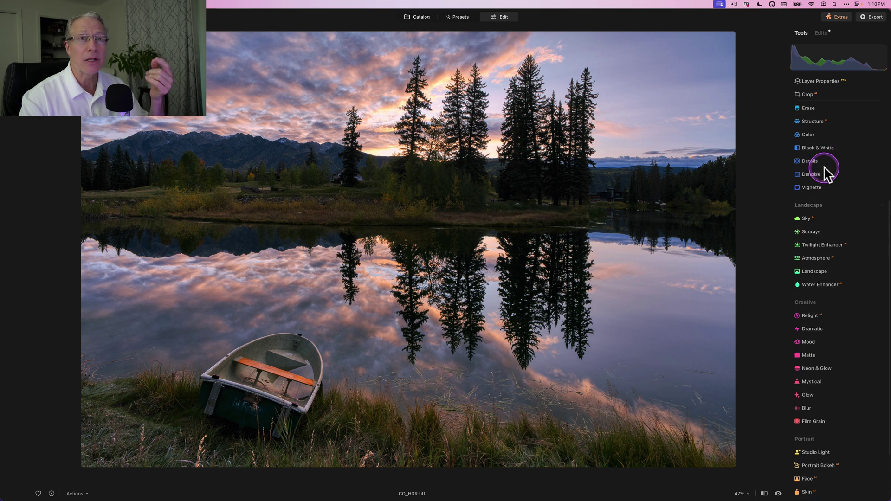
pyautogui.click(813, 181)
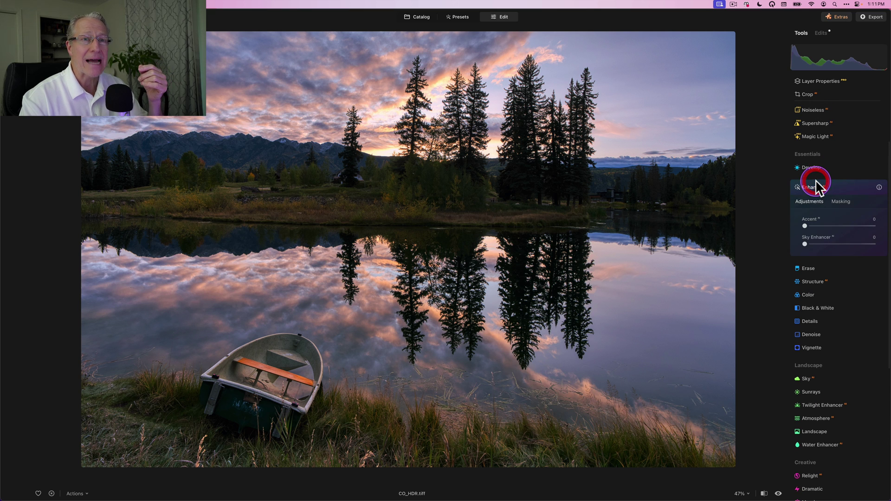
pyautogui.click(842, 200)
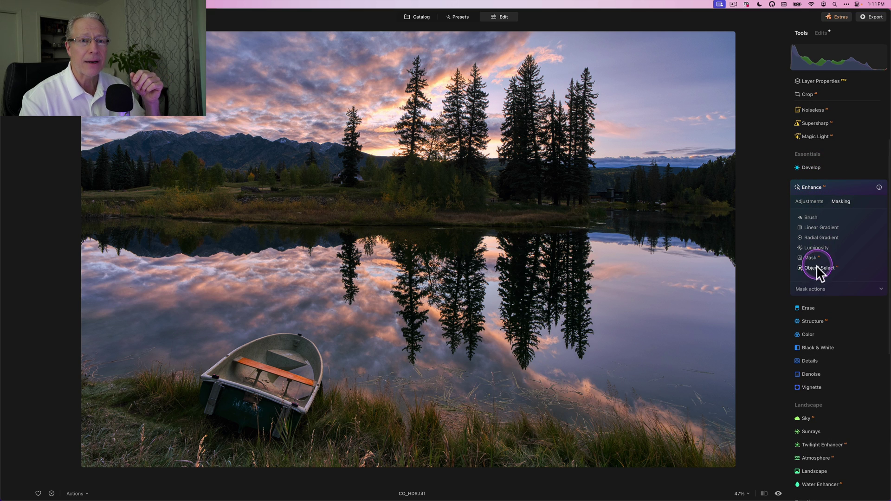
pyautogui.click(813, 288)
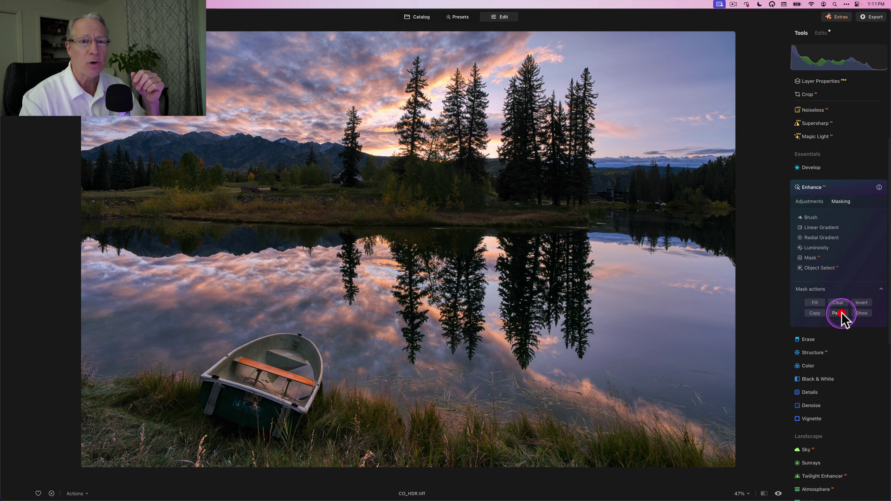
pyautogui.click(865, 312)
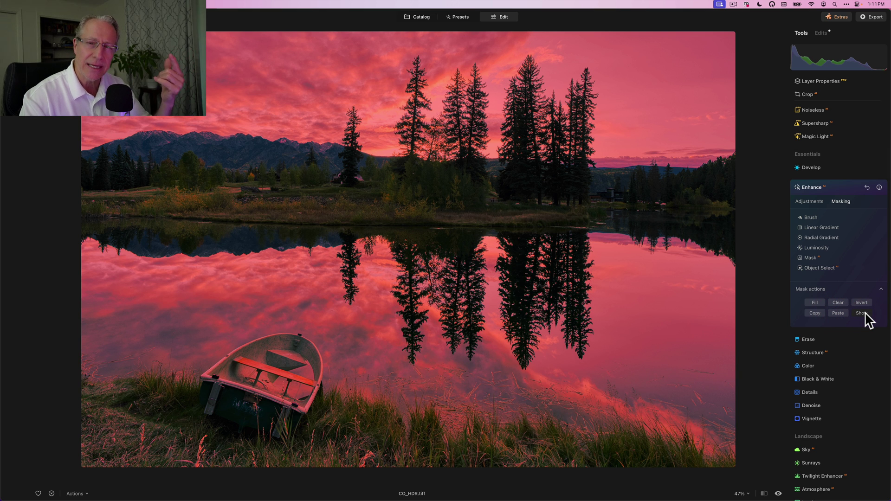
pyautogui.click(863, 312)
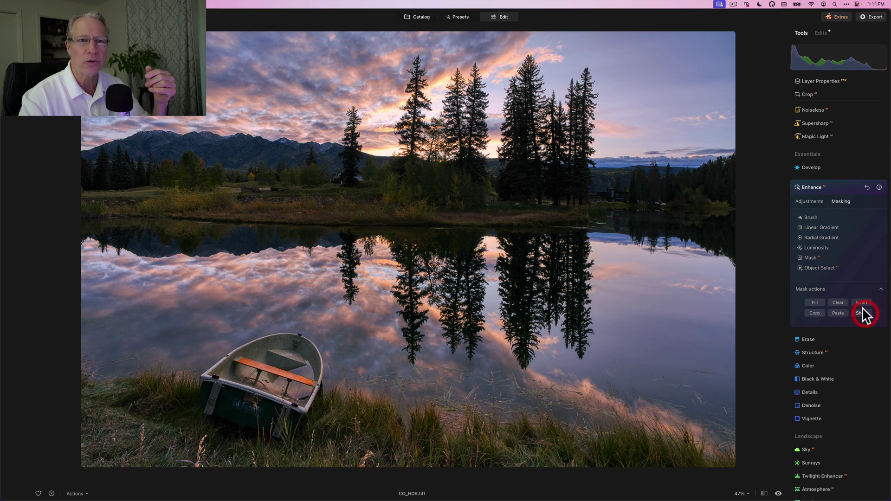
# - Set Enhance Accent to 17 and compare the photo with the effect off and on
pyautogui.click(819, 202)
pyautogui.click(820, 226)
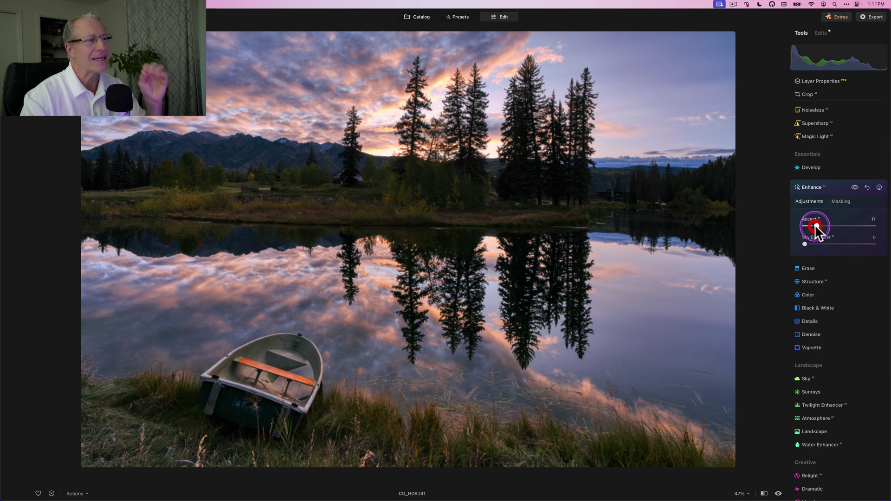
pyautogui.click(855, 187)
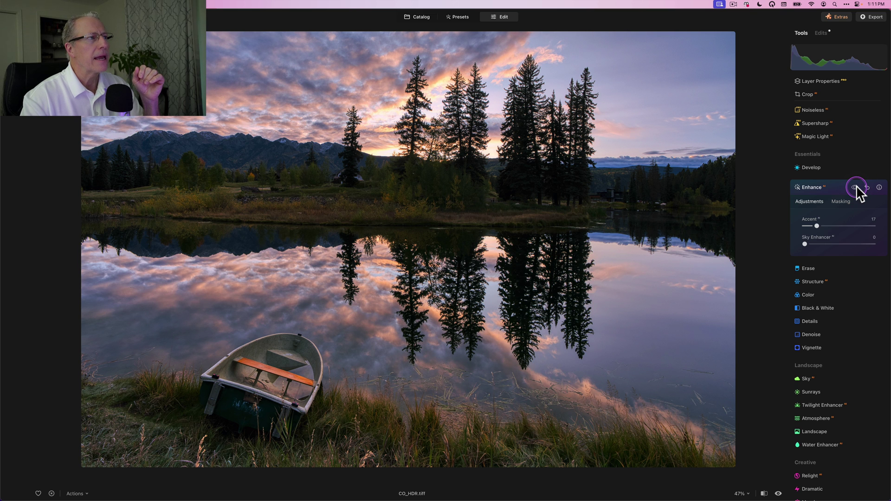
pyautogui.click(855, 187)
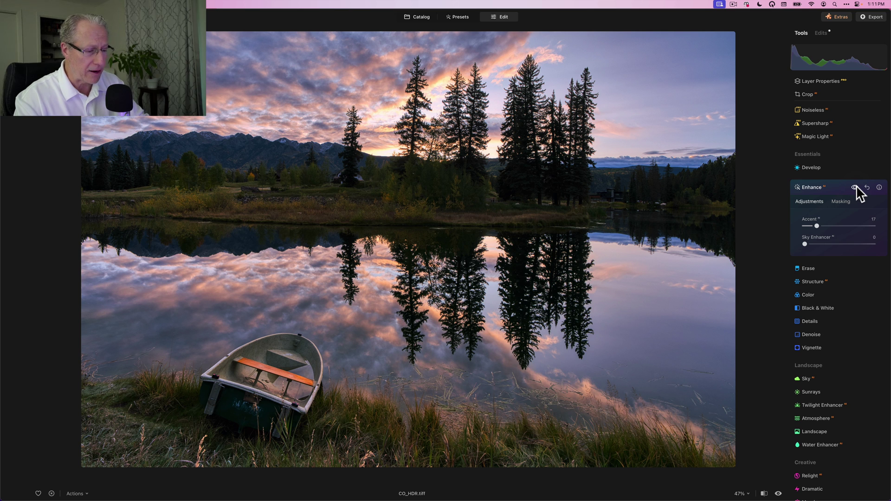
pyautogui.click(833, 188)
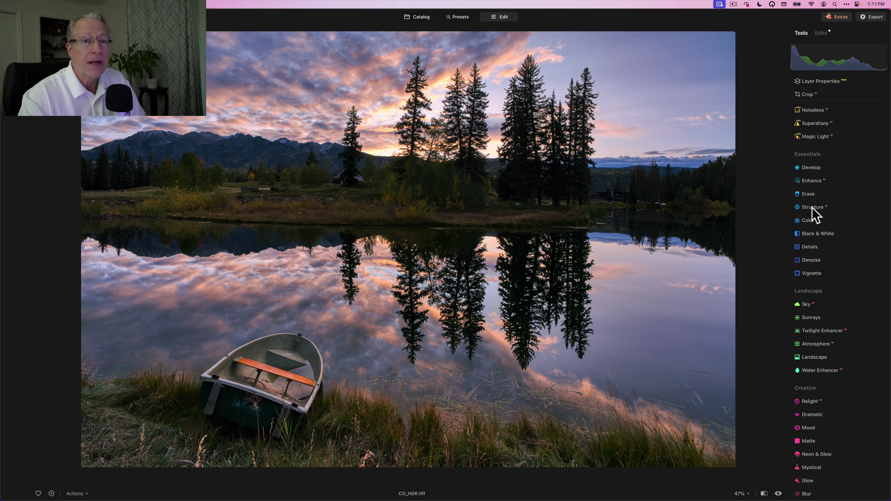
# - Mask Structure to the rowboat via Object Select and raise its Amount to 35
pyautogui.click(811, 254)
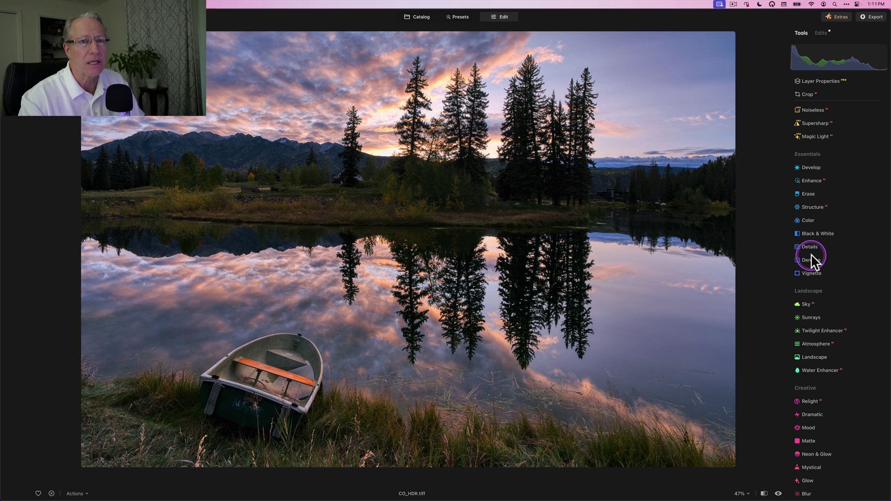
pyautogui.click(814, 203)
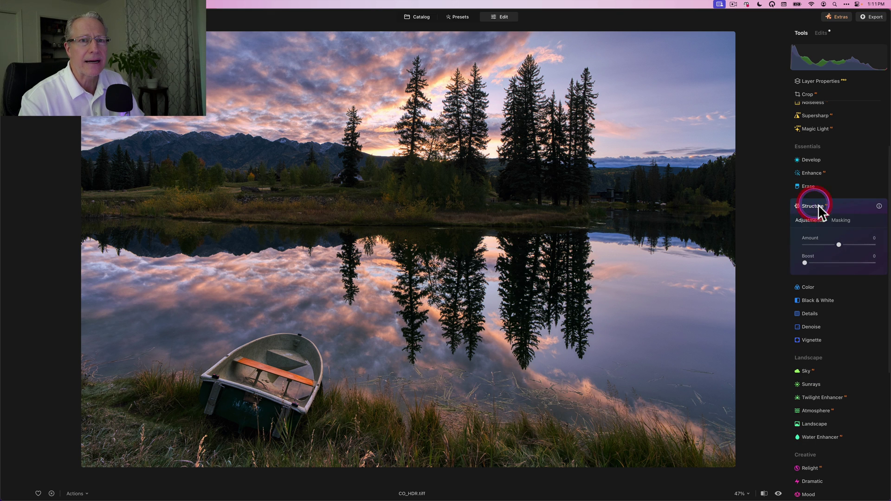
pyautogui.click(839, 219)
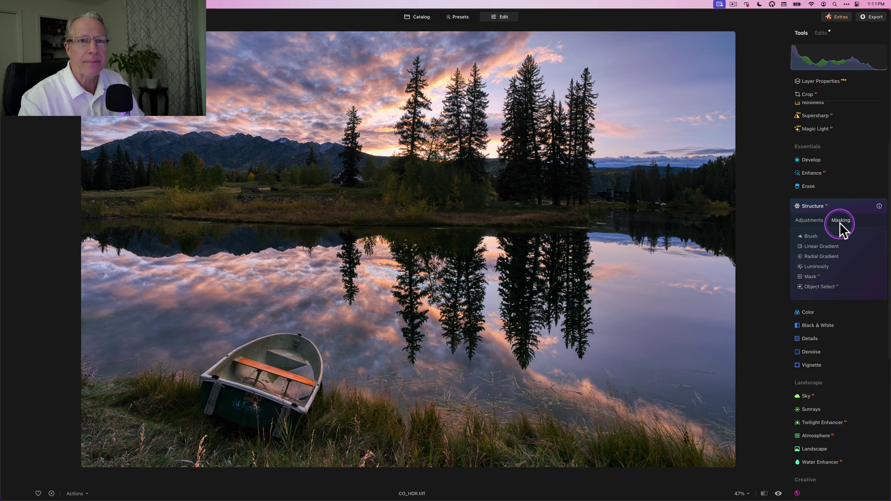
pyautogui.click(818, 286)
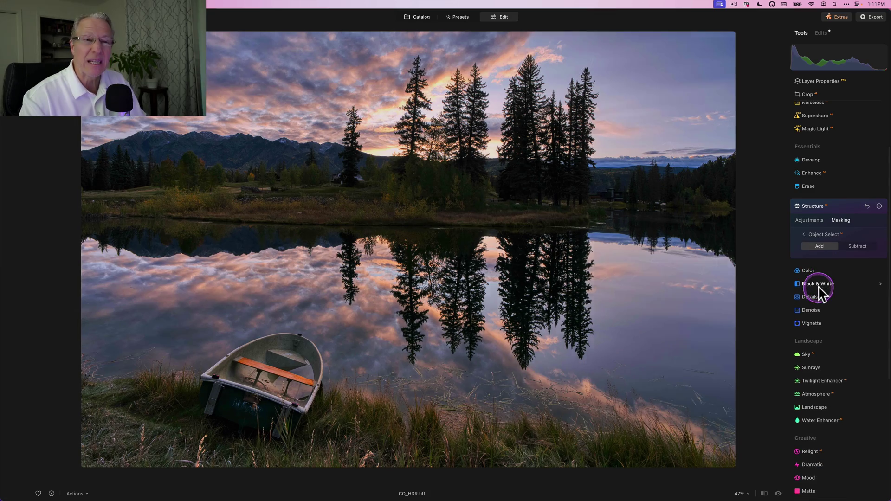
pyautogui.click(278, 345)
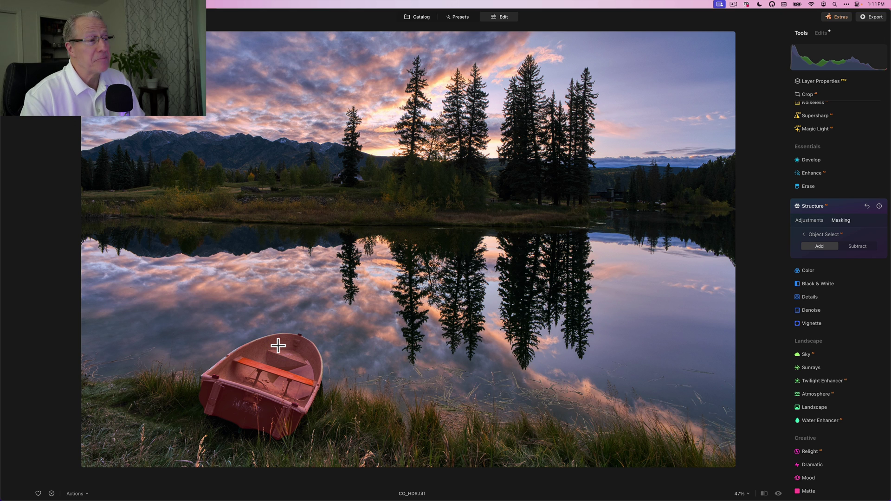
pyautogui.click(278, 346)
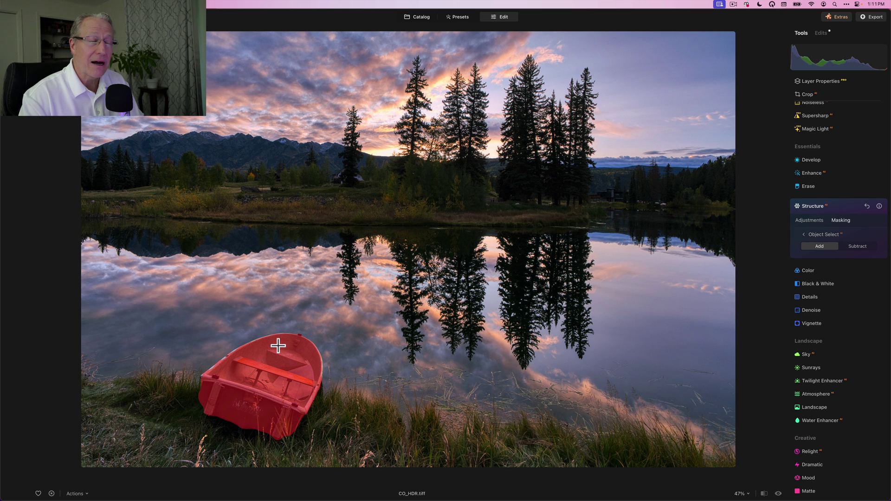
pyautogui.click(809, 221)
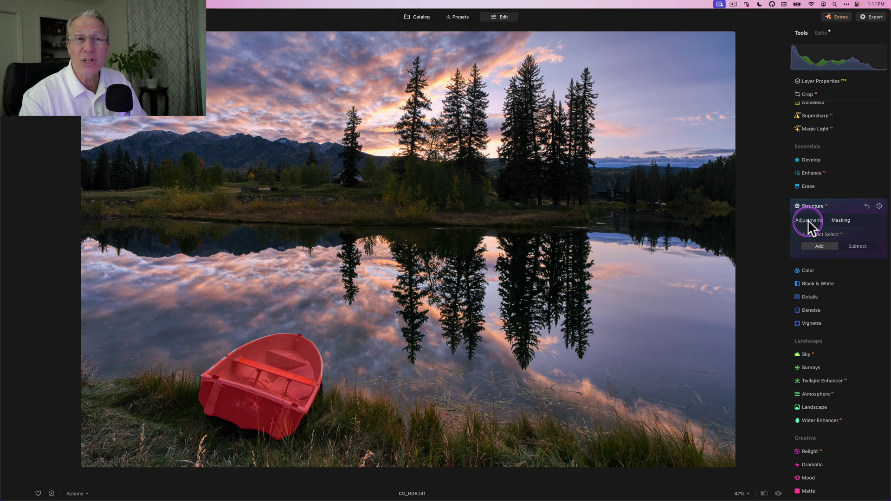
pyautogui.click(845, 244)
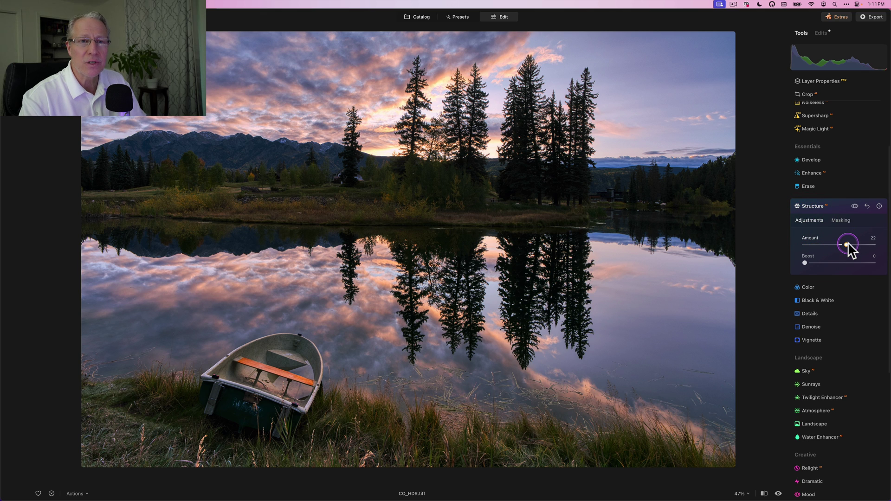
pyautogui.moveTo(847, 242); pyautogui.dragTo(853, 244)
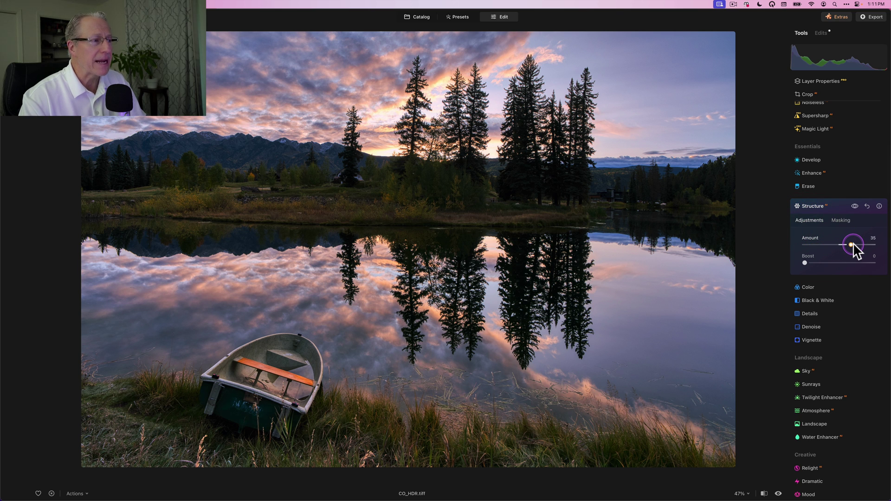
pyautogui.click(841, 206)
# - Mask the Develop tool to the boat using Object Select
pyautogui.click(813, 159)
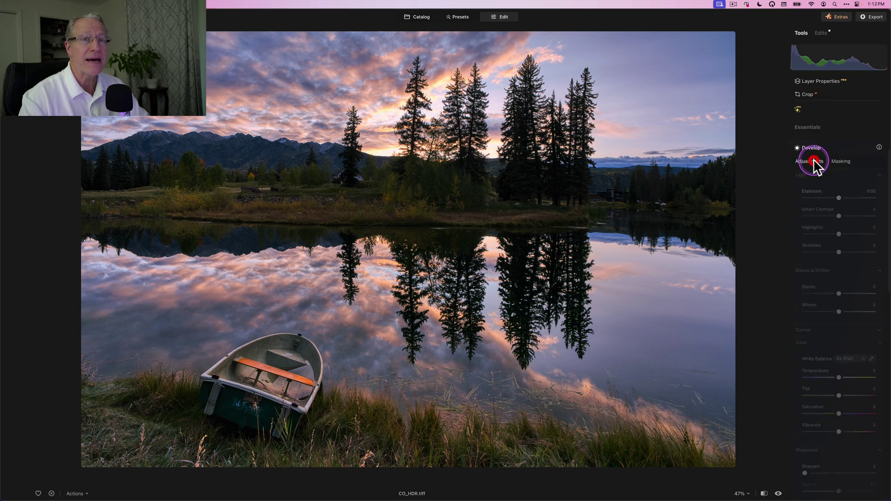
pyautogui.click(840, 121)
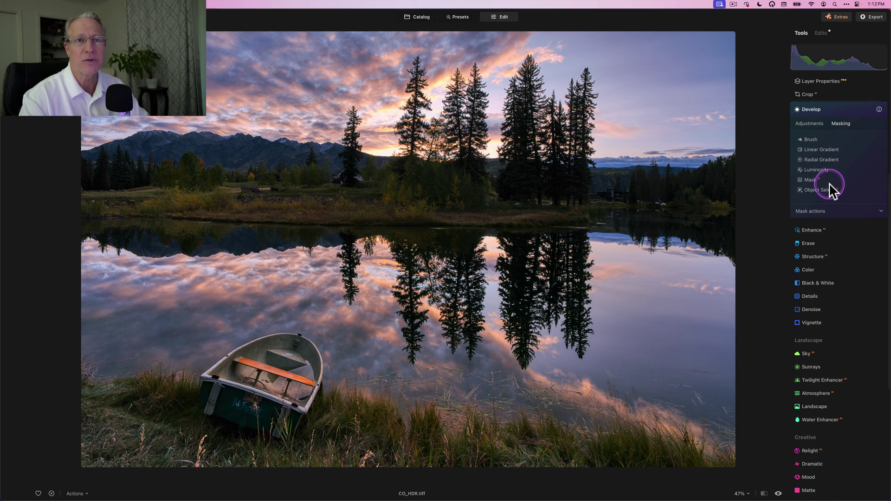
pyautogui.click(828, 186)
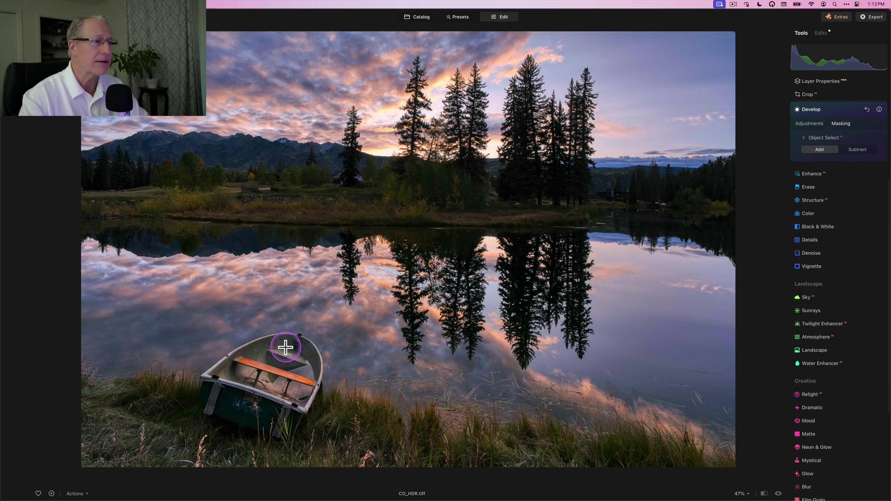
pyautogui.click(286, 347)
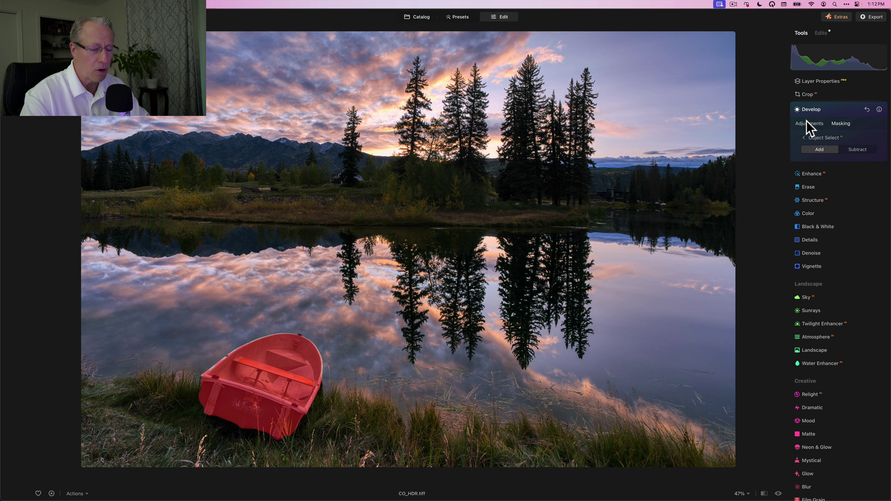
# - Give the boat Exposure 0.15, Temperature -6, Saturation -22 and Vibrance -24, then compare before and after
pyautogui.click(806, 121)
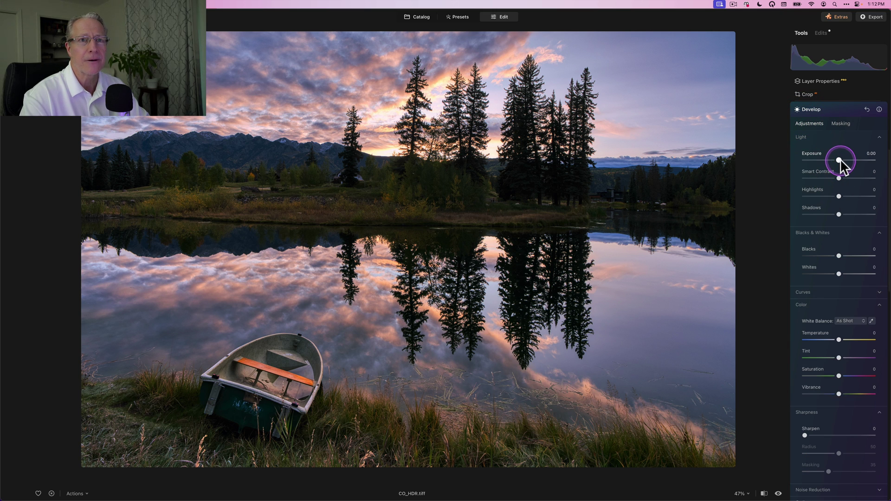
pyautogui.moveTo(840, 159); pyautogui.dragTo(840, 178)
pyautogui.click(839, 178)
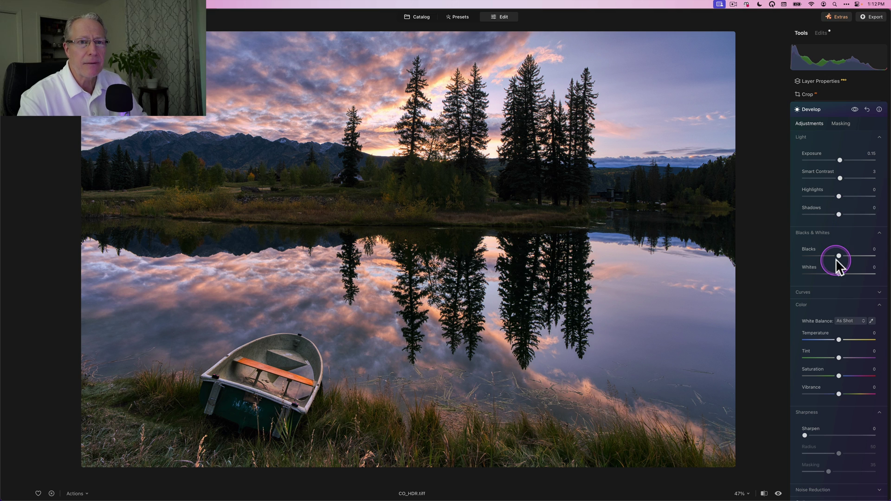
pyautogui.moveTo(839, 340); pyautogui.dragTo(836, 338)
pyautogui.moveTo(838, 375); pyautogui.dragTo(831, 374)
pyautogui.moveTo(831, 389); pyautogui.dragTo(830, 391)
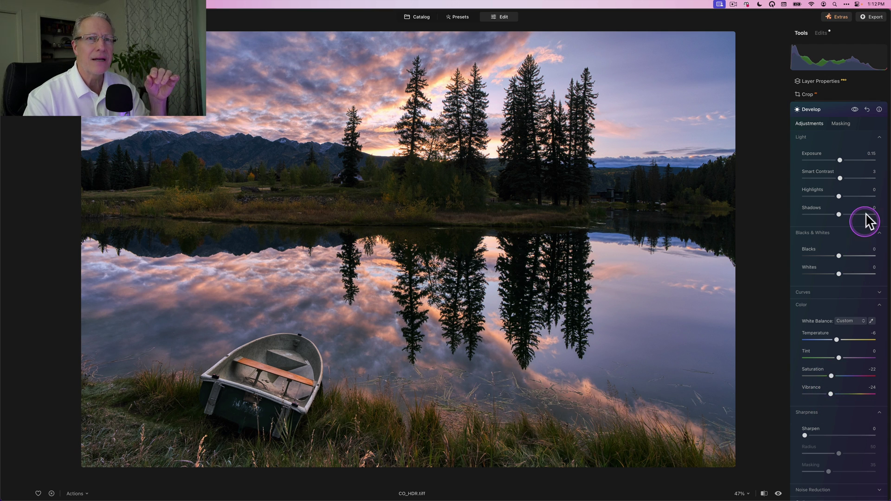
pyautogui.click(853, 109)
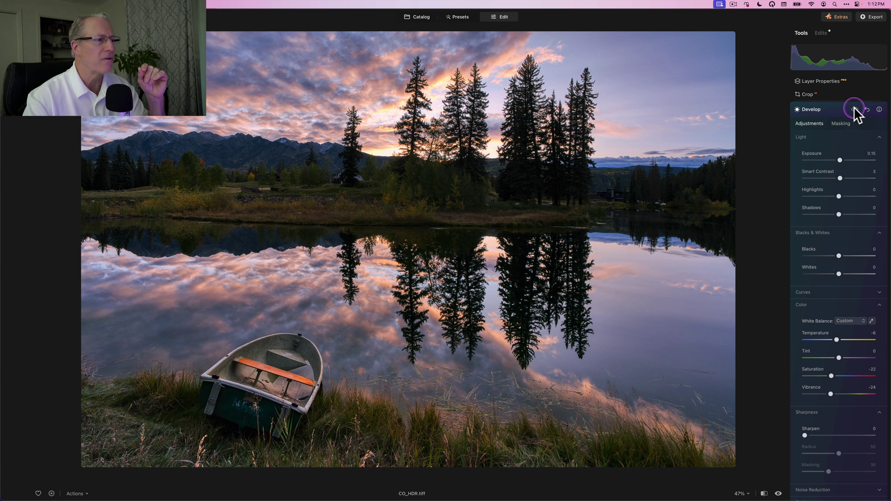
pyautogui.click(854, 109)
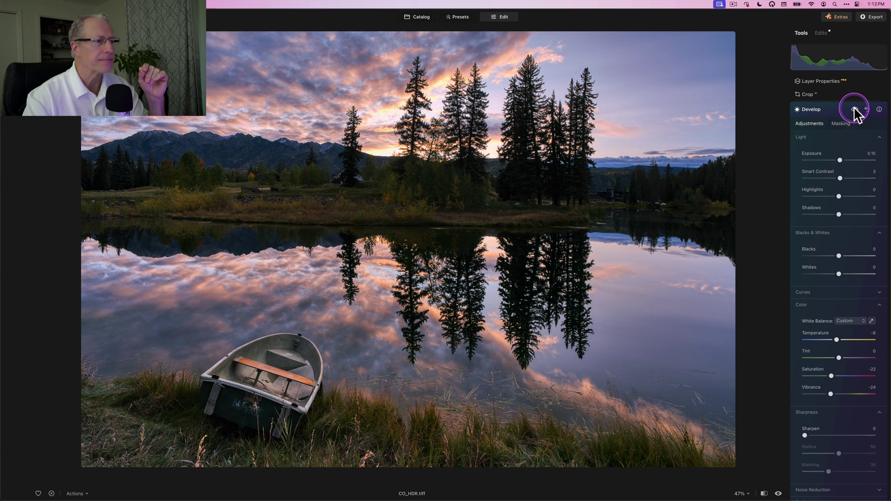
pyautogui.click(829, 110)
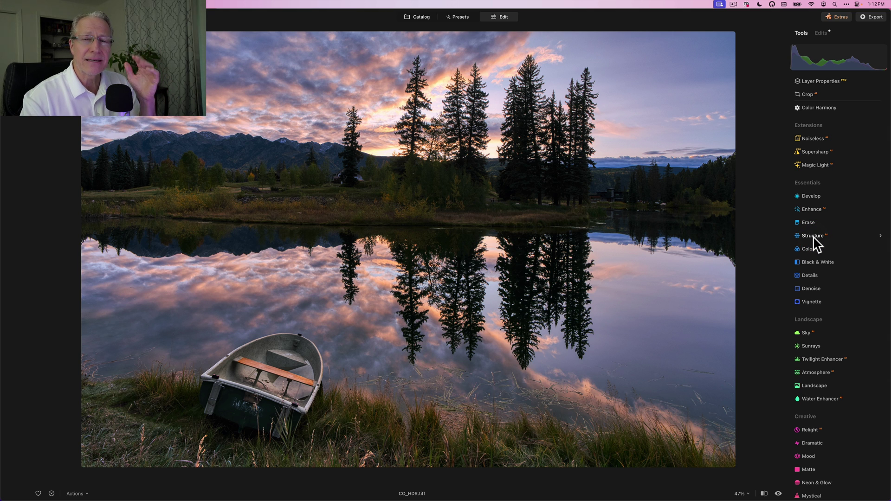
# - Mask a Structure adjustment to the sky and lake water using Object Select
pyautogui.click(813, 236)
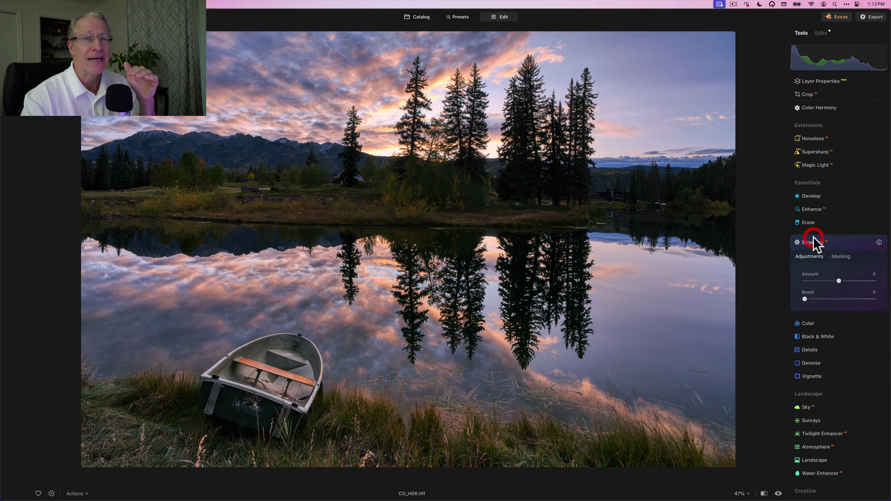
pyautogui.click(841, 233)
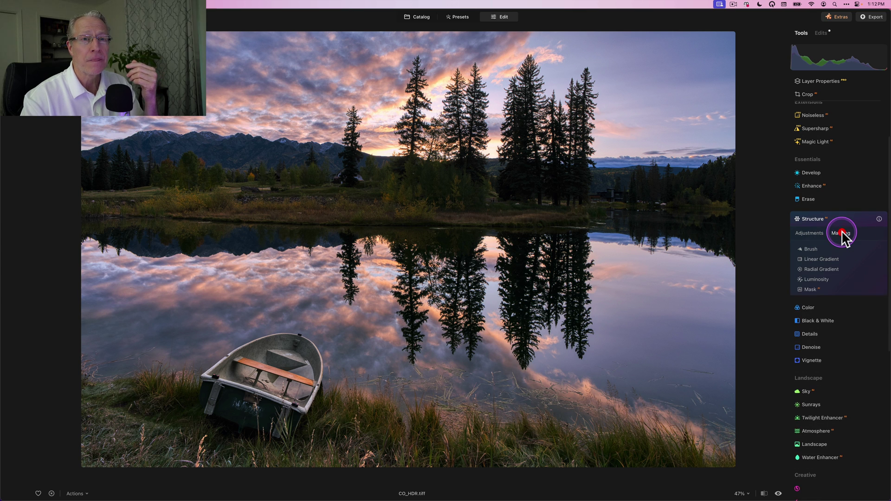
pyautogui.click(813, 259)
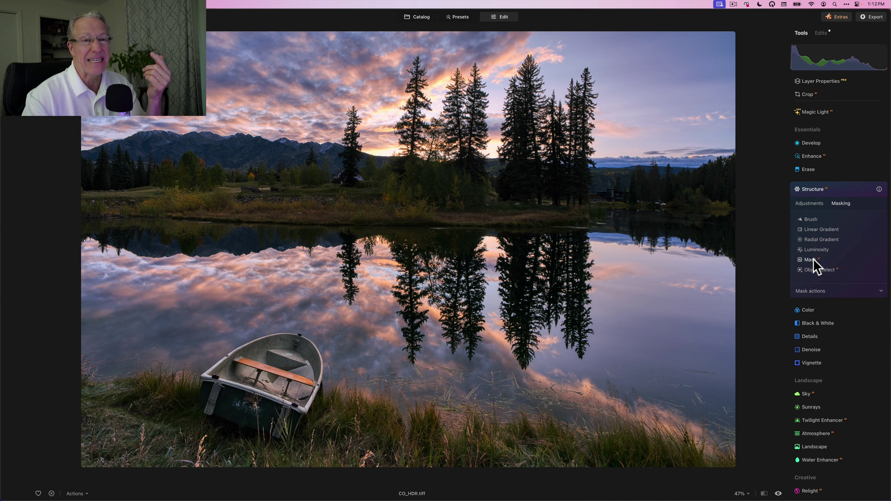
pyautogui.click(814, 271)
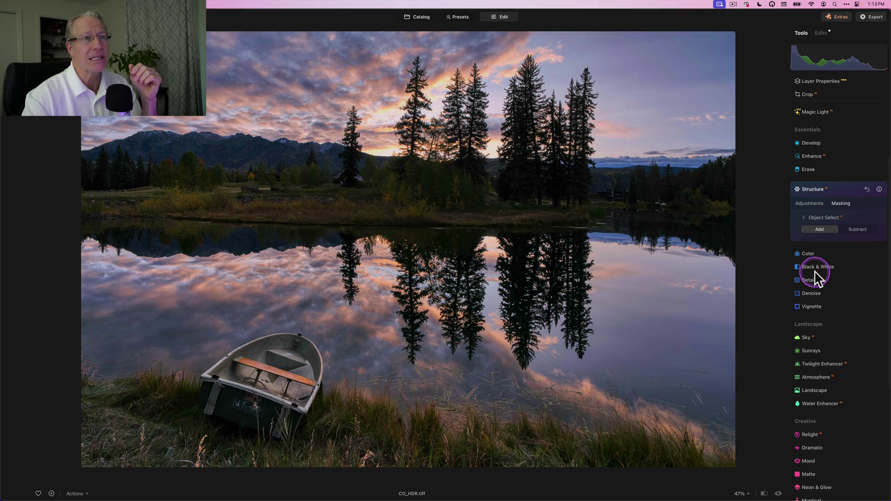
pyautogui.click(649, 107)
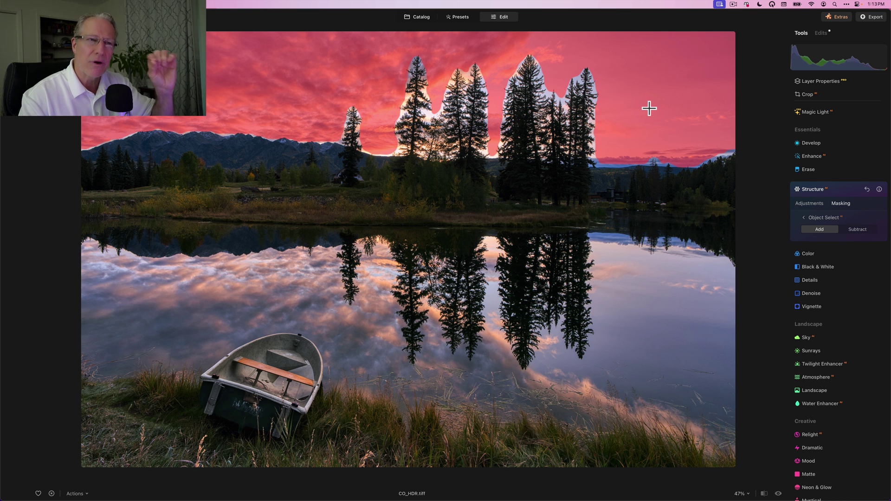
pyautogui.click(630, 292)
pyautogui.click(630, 292)
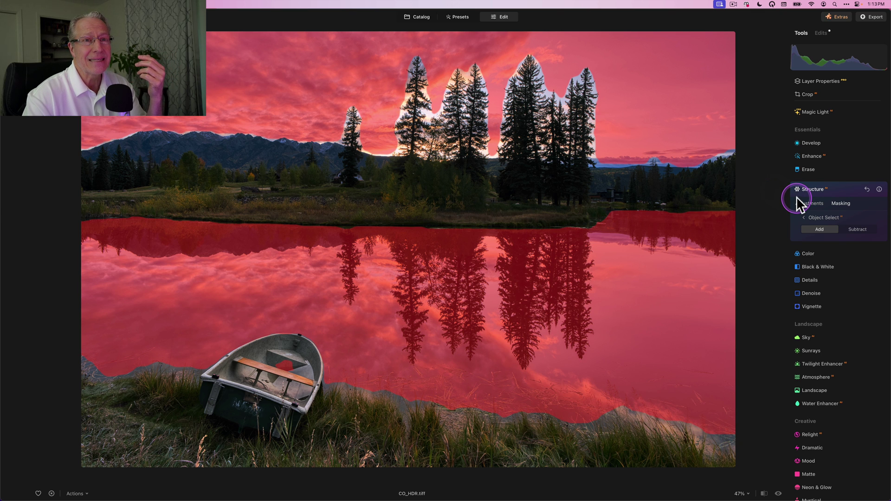
# - Set the masked Structure Amount to -30 and compare the photo with and without it
pyautogui.click(796, 203)
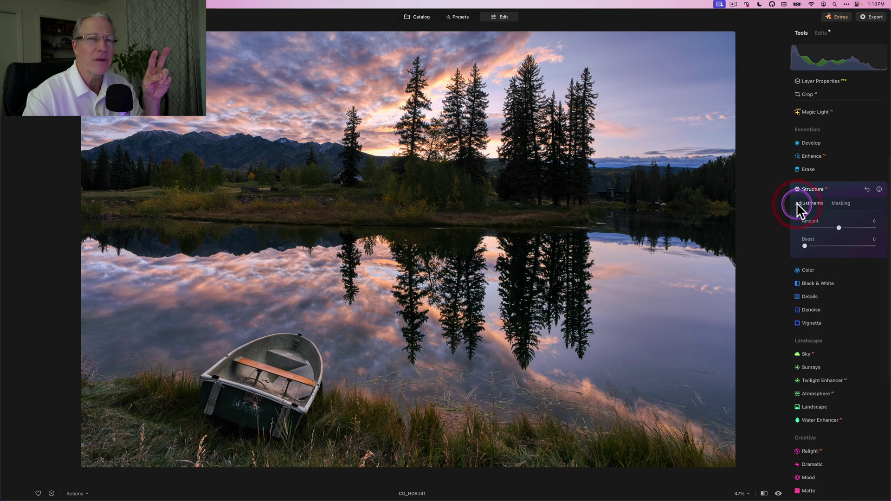
pyautogui.click(837, 227)
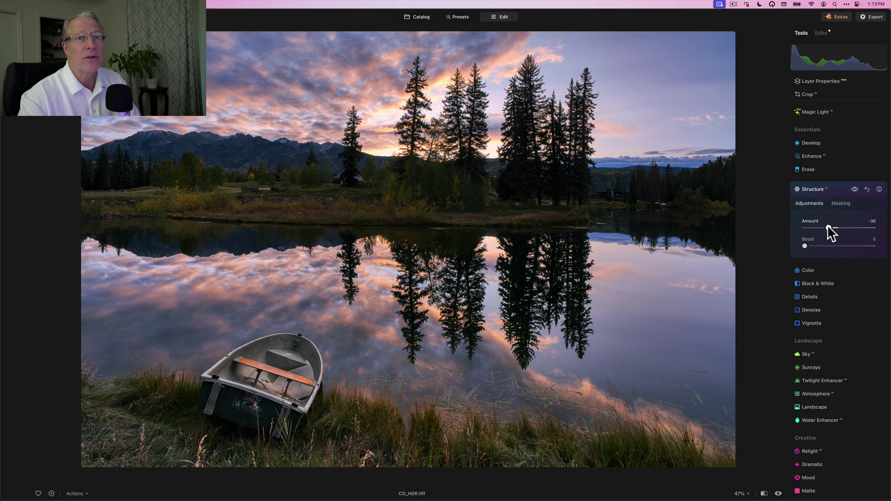
pyautogui.click(854, 192)
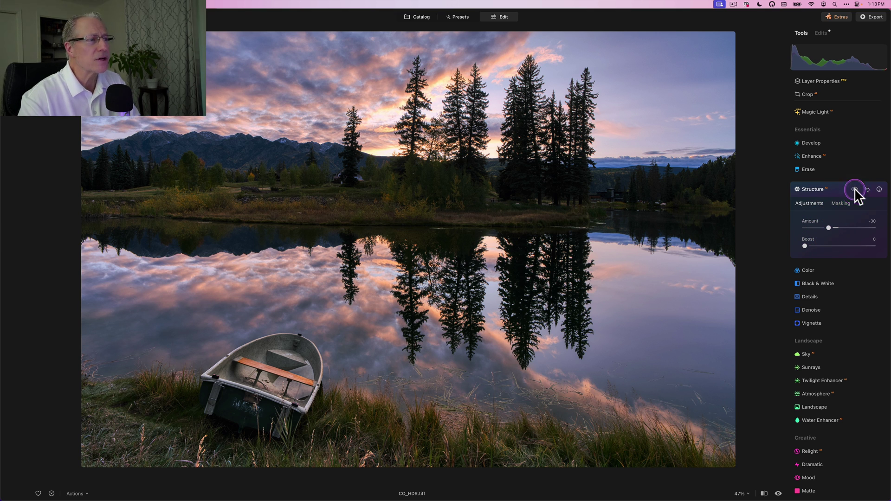
pyautogui.click(854, 189)
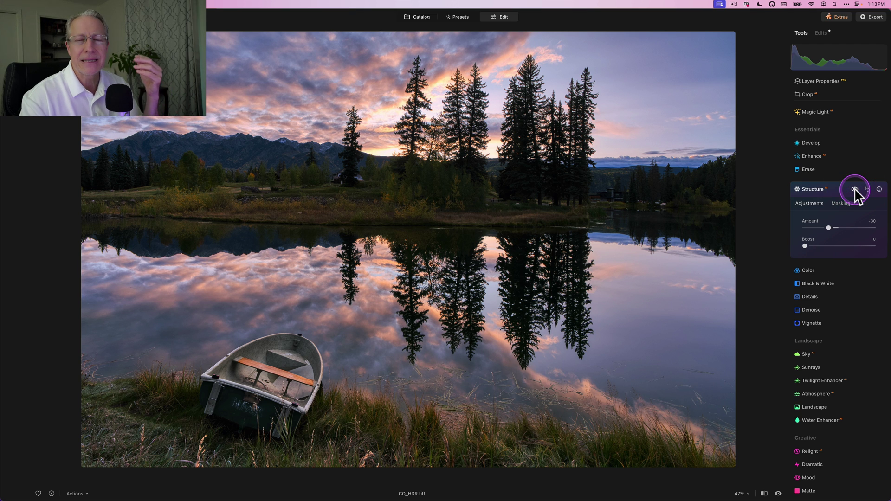
pyautogui.click(816, 188)
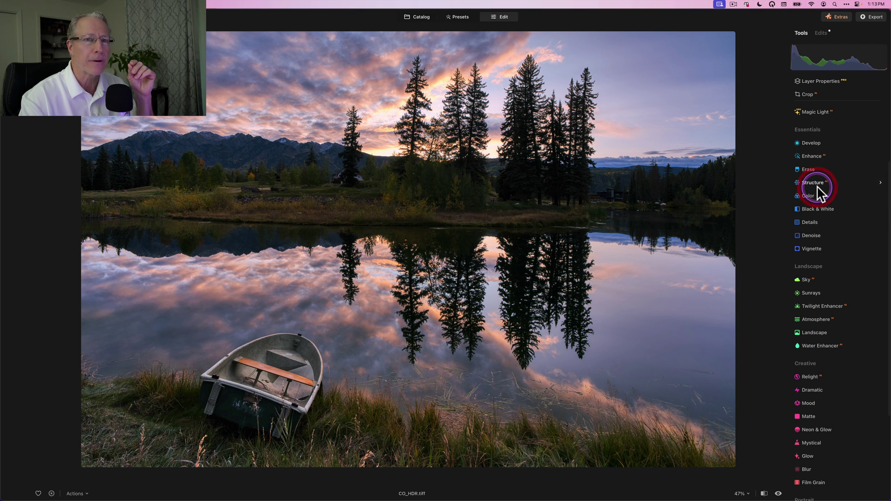
# - Apply a Mystical glow at Amount 25 and compare the photo with and without it
pyautogui.scroll(-4, 821, 232)
pyautogui.click(810, 347)
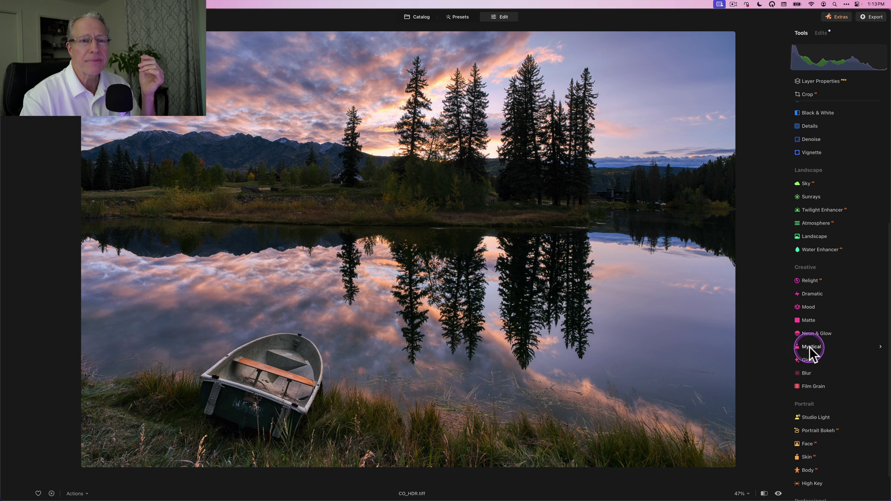
pyautogui.moveTo(808, 342); pyautogui.dragTo(820, 341)
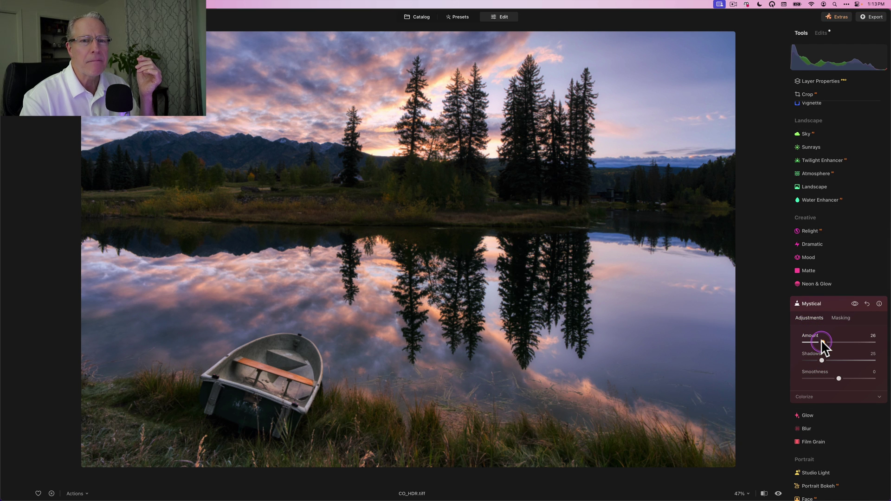
pyautogui.moveTo(821, 341); pyautogui.dragTo(820, 341)
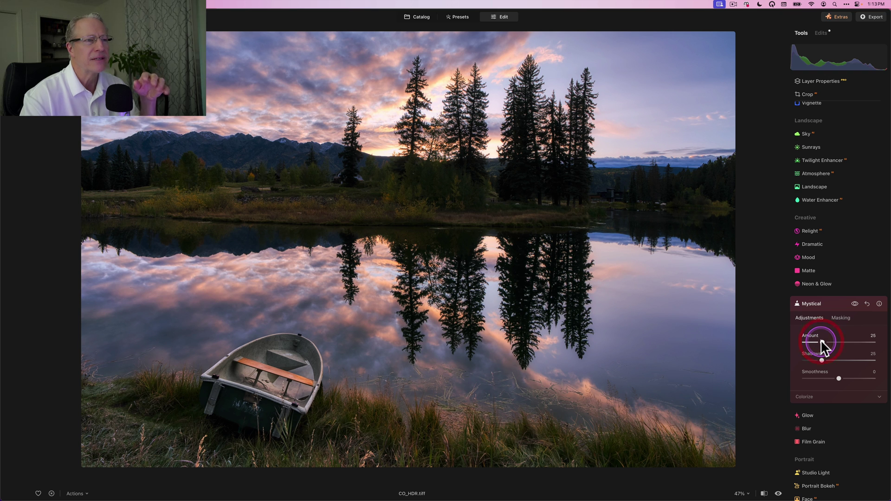
pyautogui.click(855, 303)
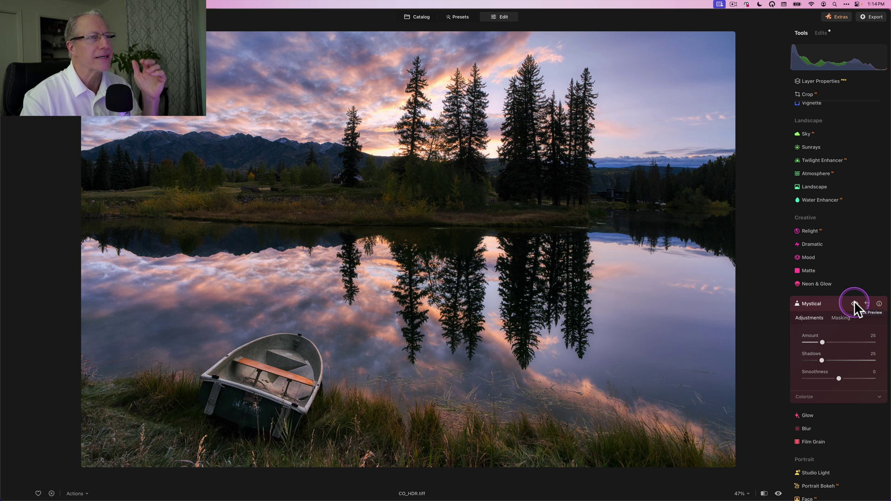
pyautogui.click(853, 303)
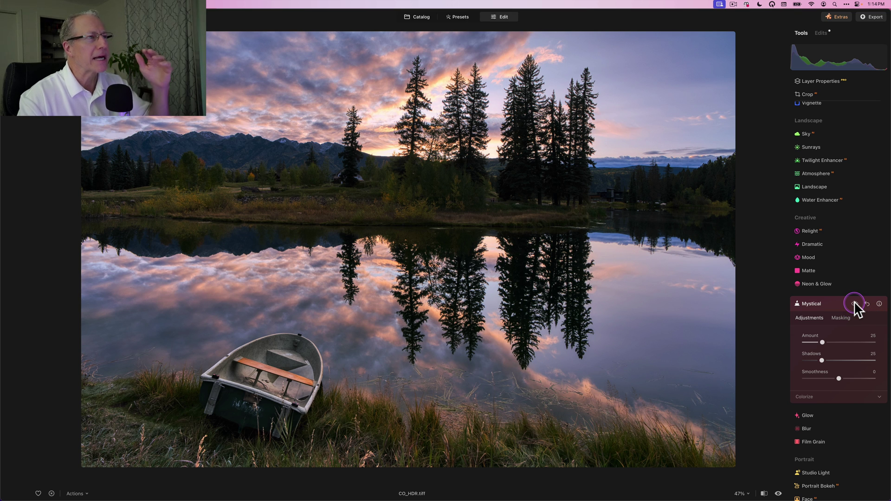
pyautogui.click(854, 304)
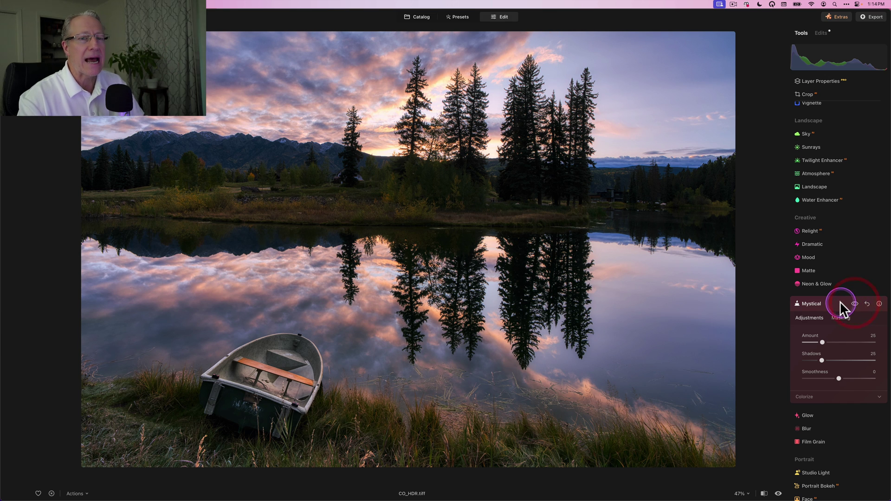
pyautogui.click(835, 303)
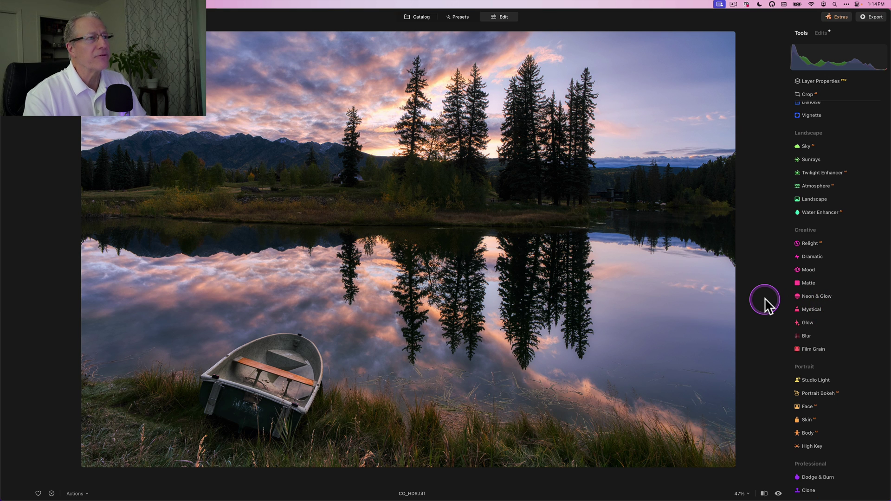
pyautogui.press('\\')
pyautogui.press('\\')
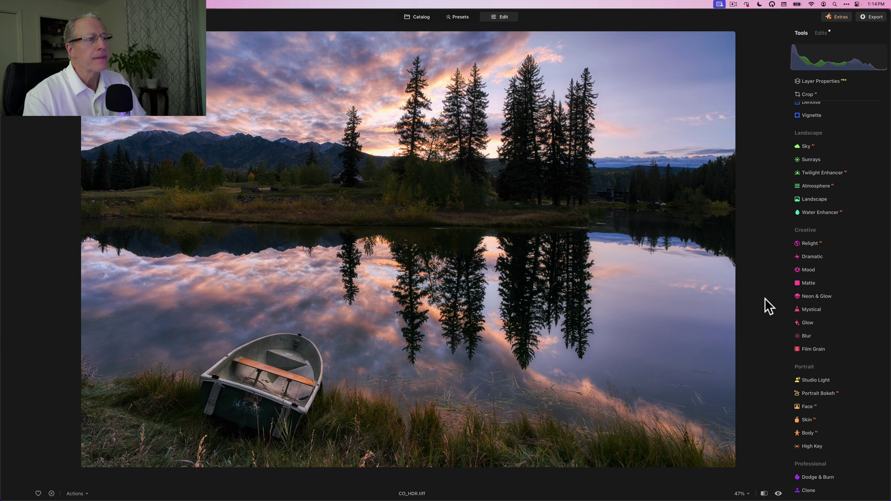
pyautogui.press('\\')
pyautogui.press('\\')
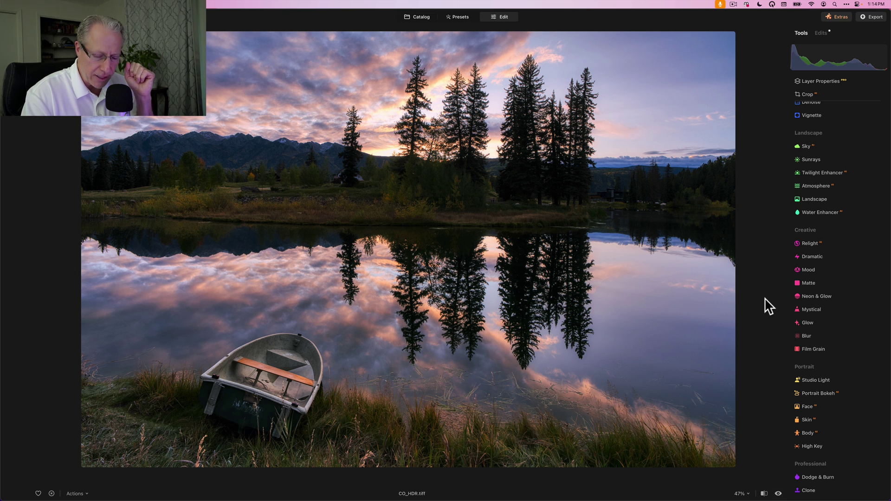
pyautogui.press('\\')
pyautogui.press('\\')
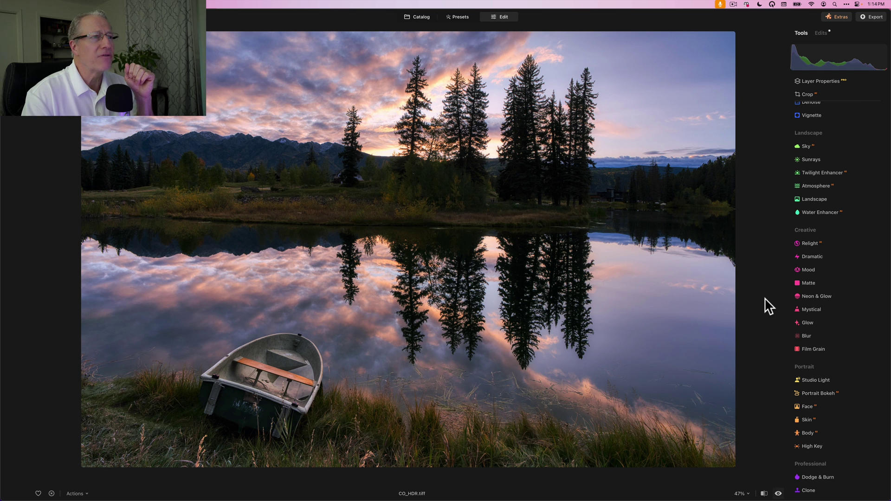